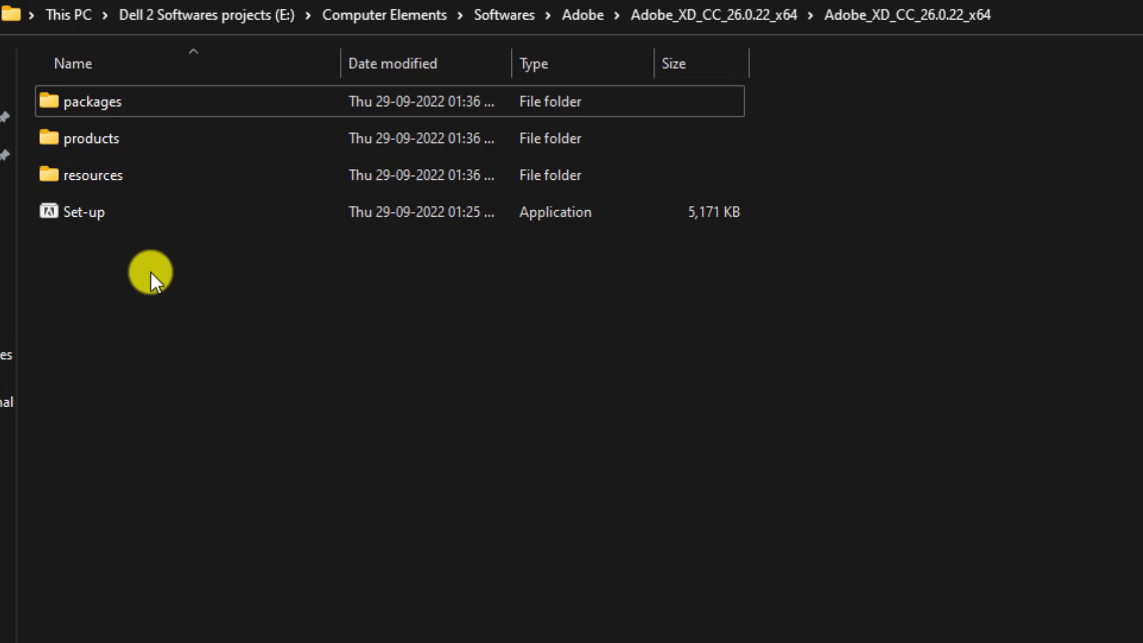
Run Set-up from the Adobe_XD_CC_26.0.22_x64 folder and install XD in English (North America) at the default location
double_click(91, 217)
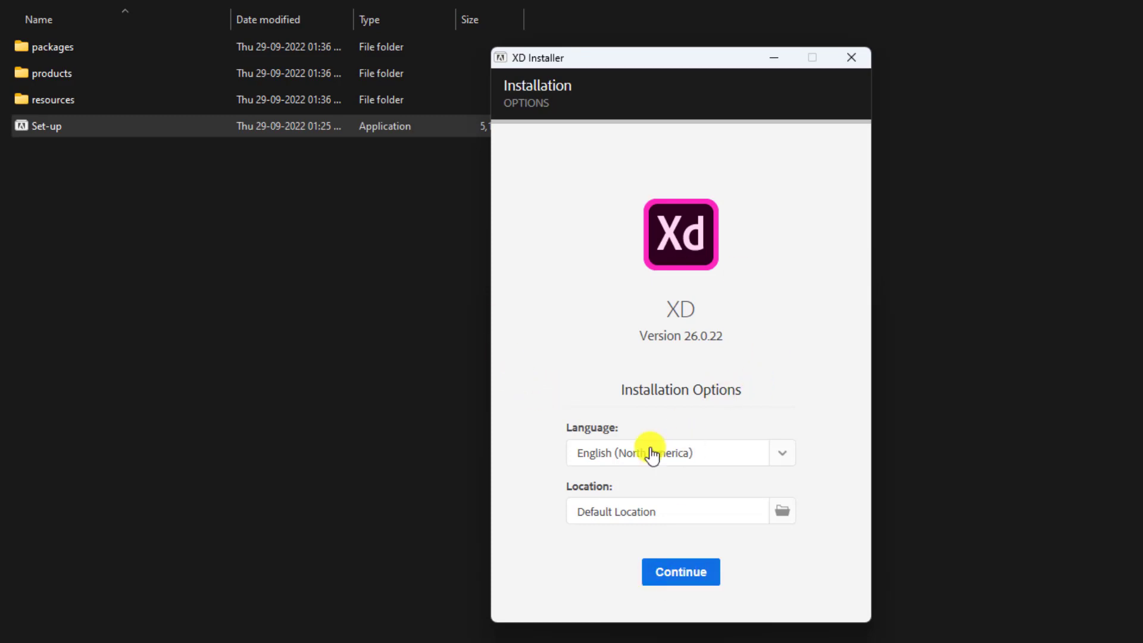
click(674, 578)
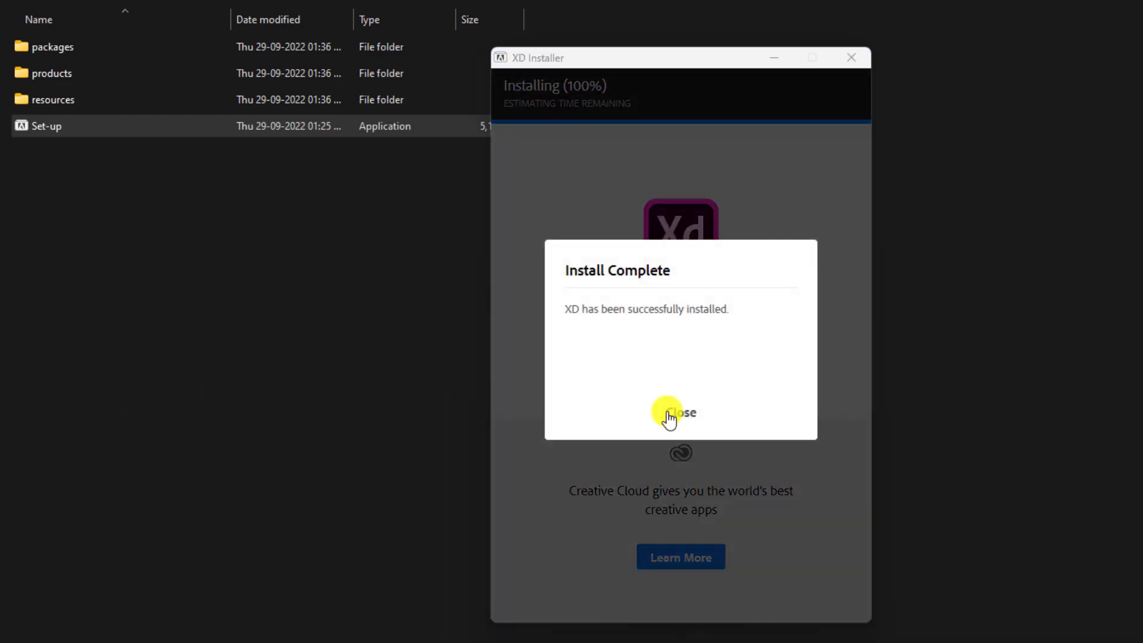
click(669, 410)
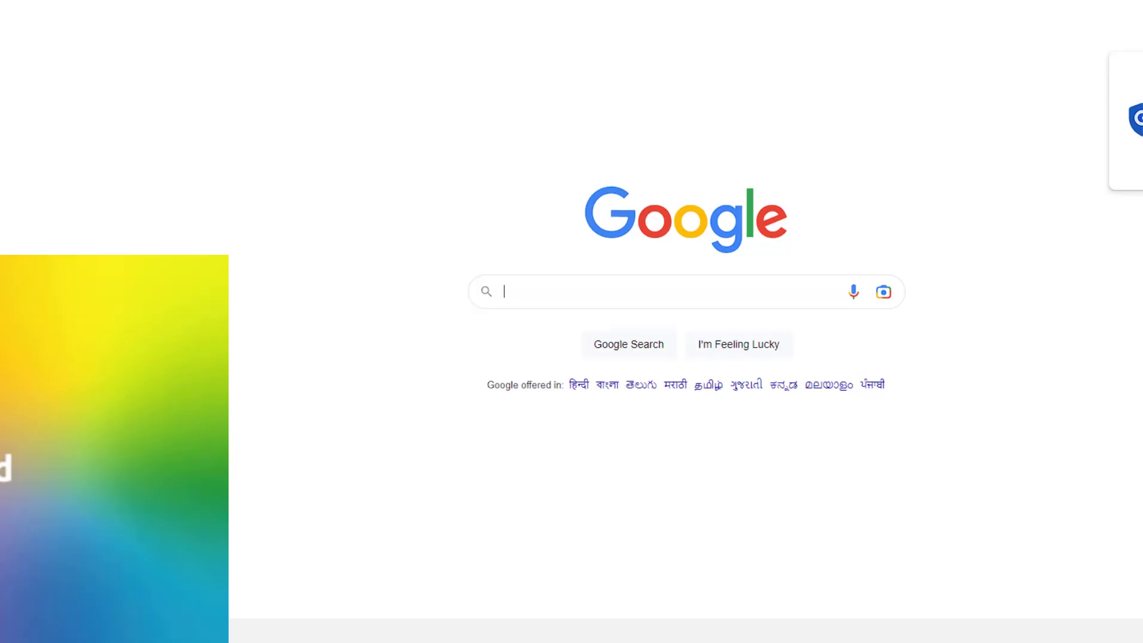
Search Google for "creative cloud desktop app" and open the Adobe Creative Cloud download page
text(c)
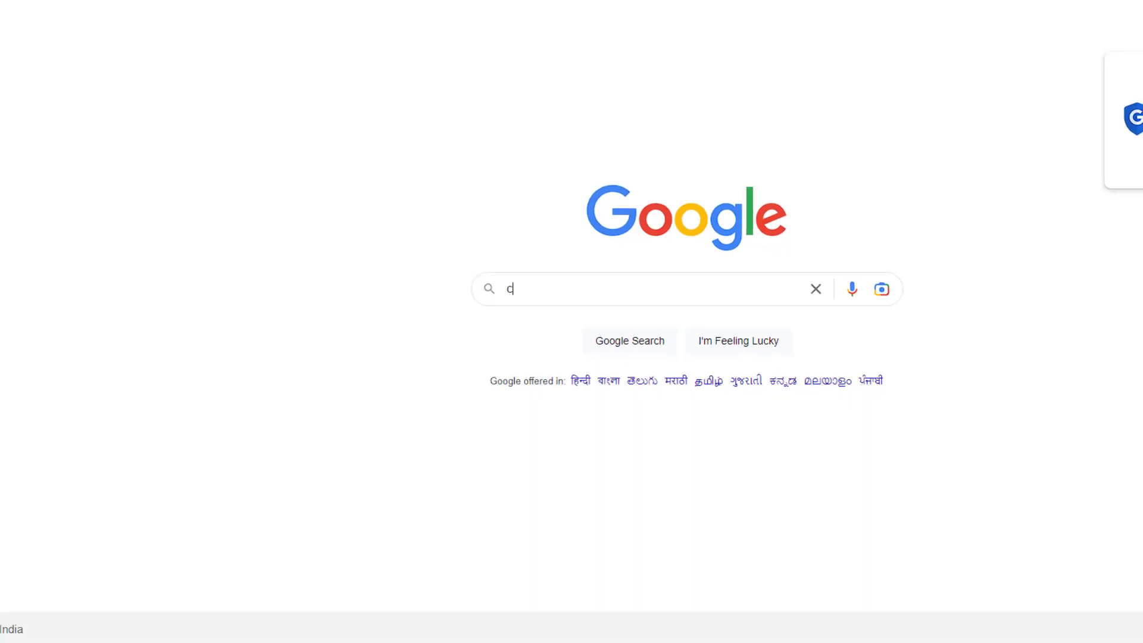
text(reative cloud)
key(Down)
key(Down)
key(Return)
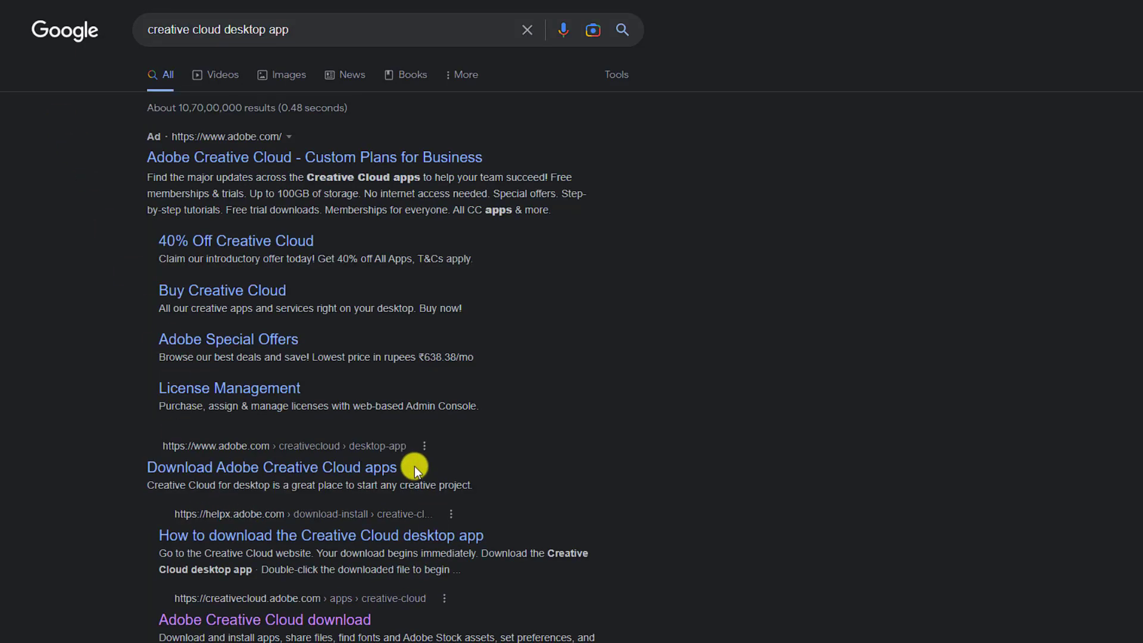
scroll(414, 466, down, 3)
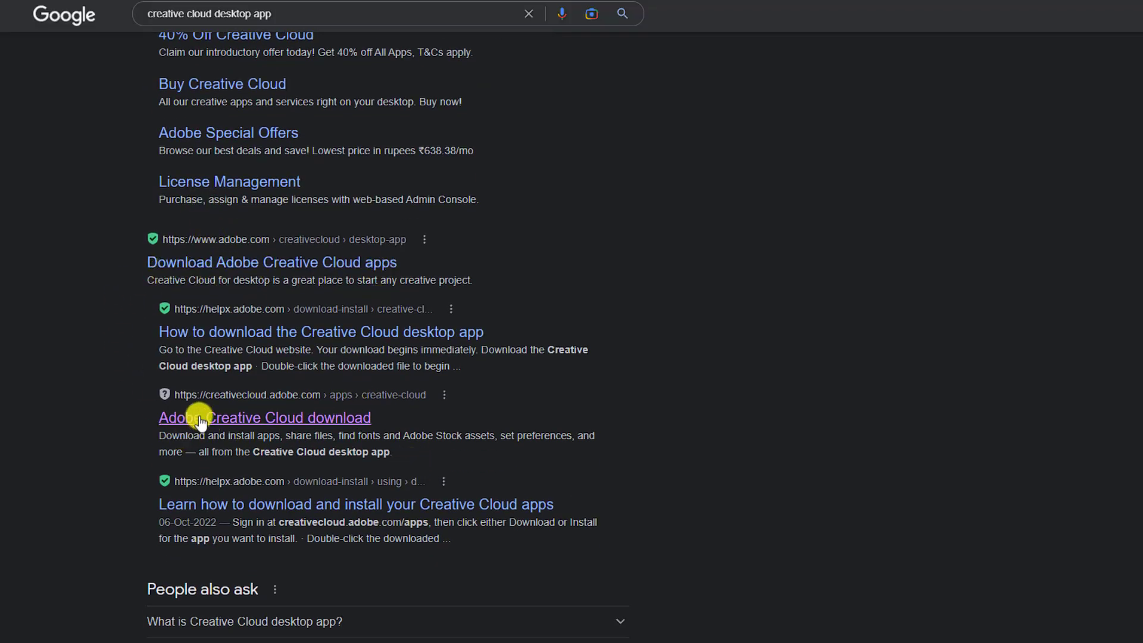
click(272, 420)
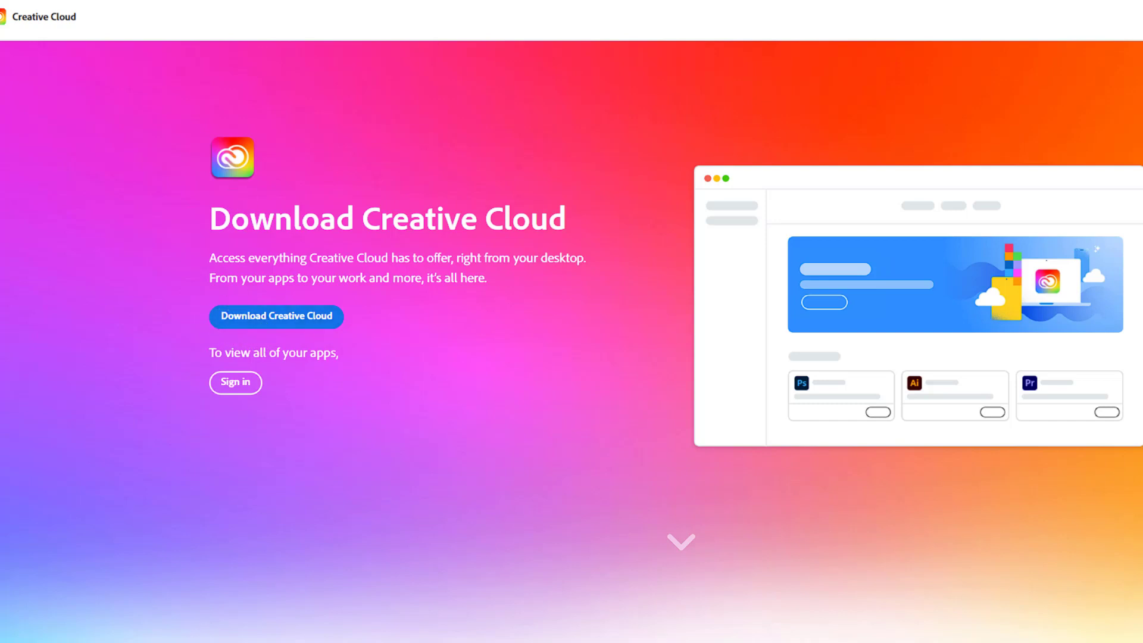
Switch to the Adobe Creative Cloud desktop app by searching Windows for "crea"
text(crea)
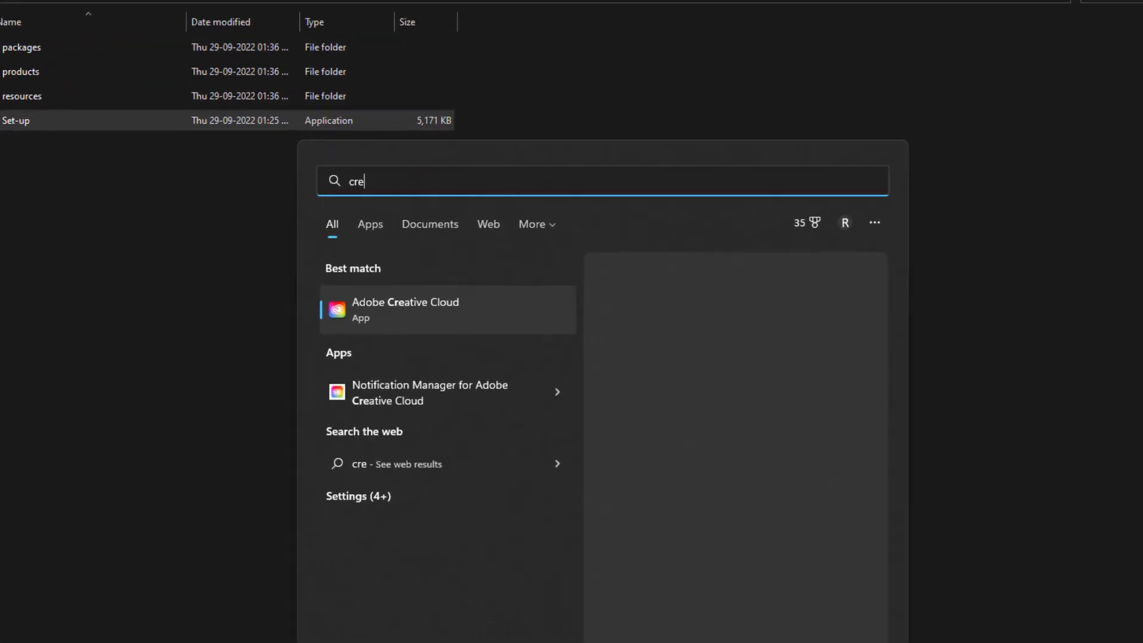
click(394, 340)
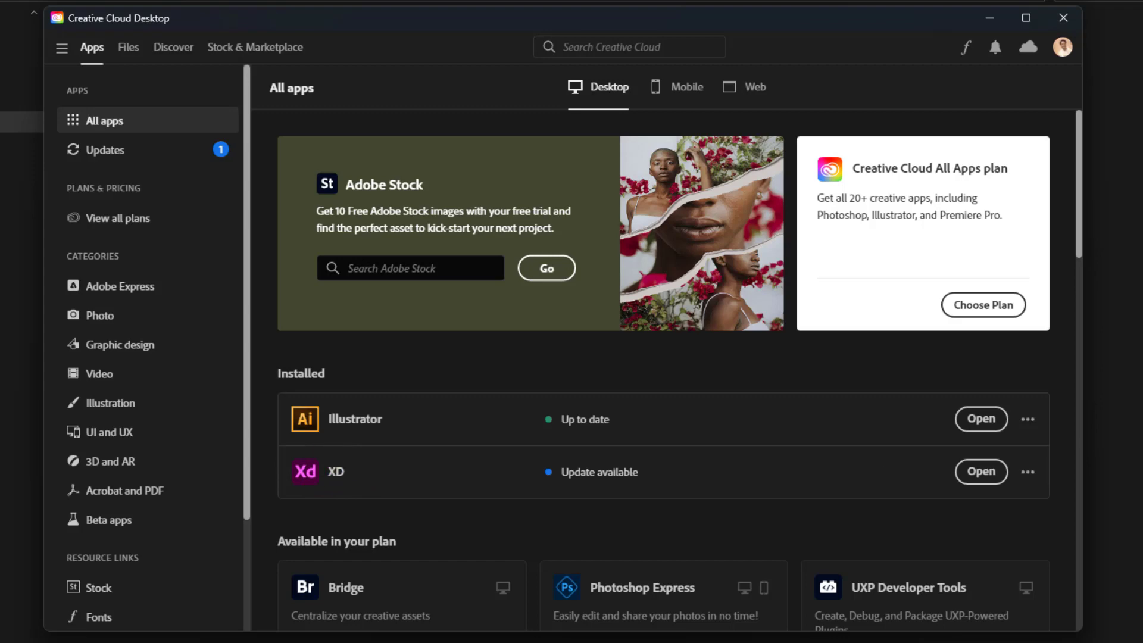
key(super)
click(268, 612)
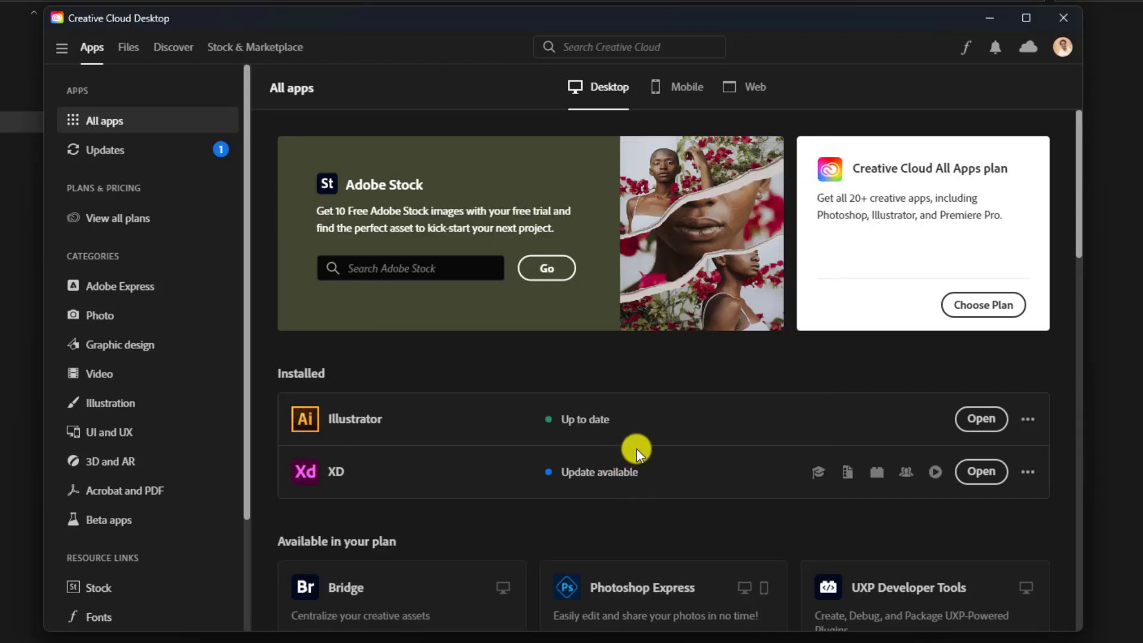
Try to install the available XD update, dismiss the free-trial offer, and return to the list of all apps
click(604, 471)
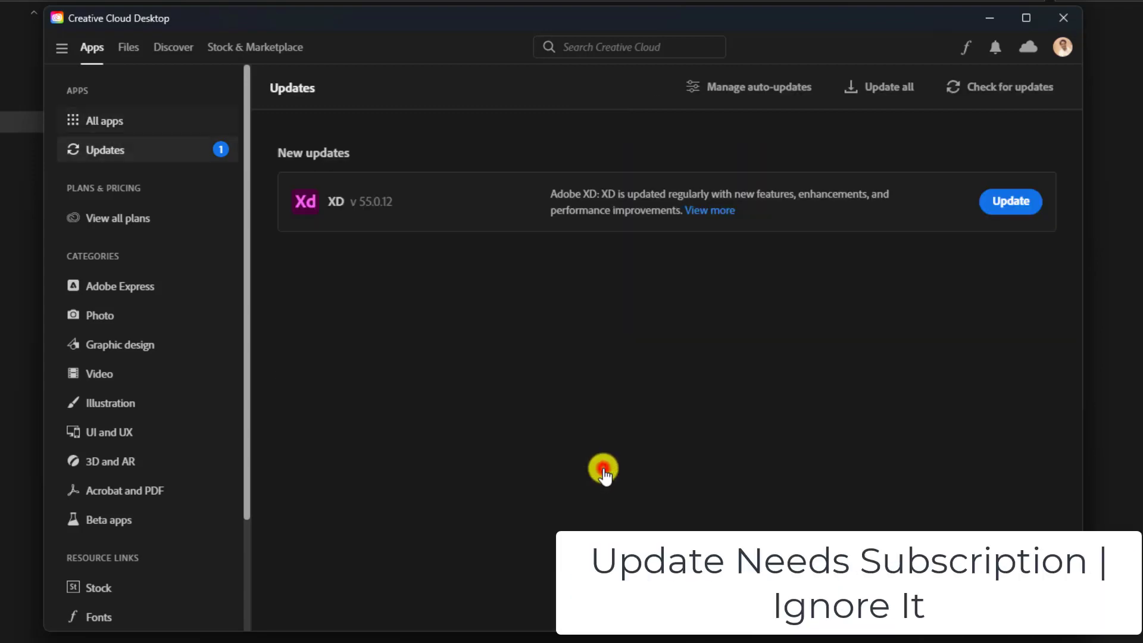
click(1012, 203)
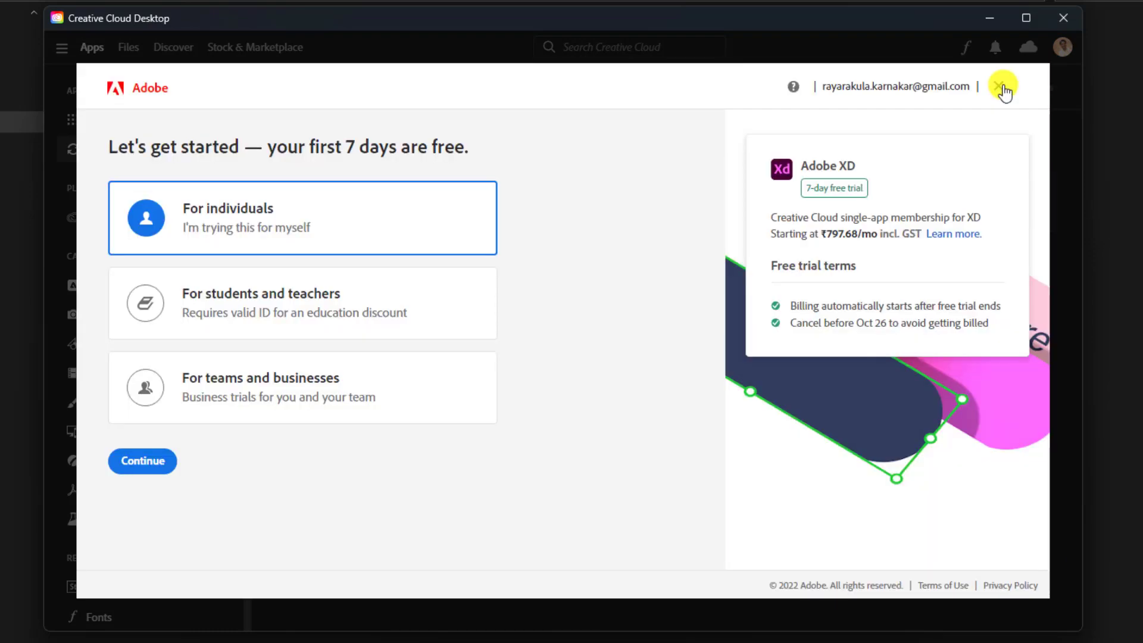
click(1002, 84)
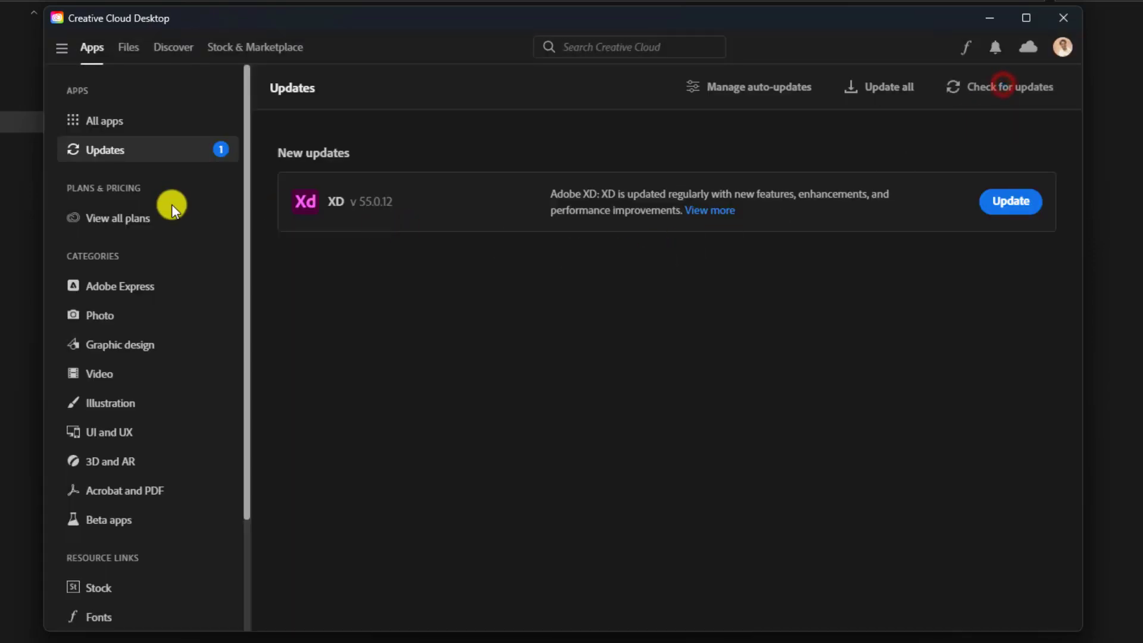
click(106, 124)
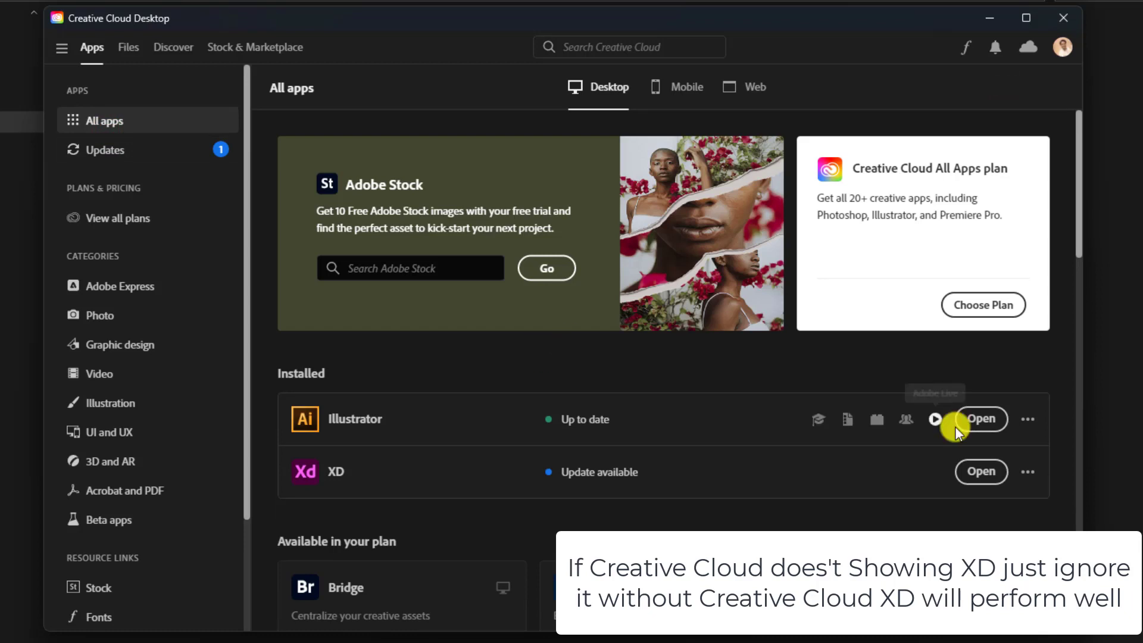
Close Creative Cloud Desktop and launch Adobe XD from the pinned Windows apps
click(1001, 482)
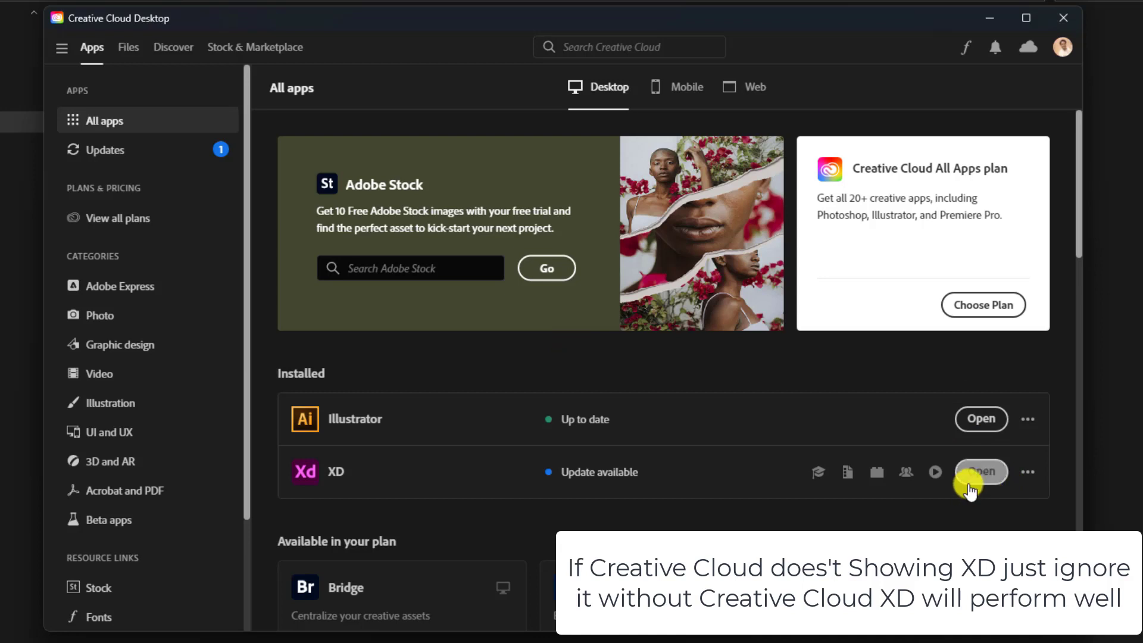
click(982, 472)
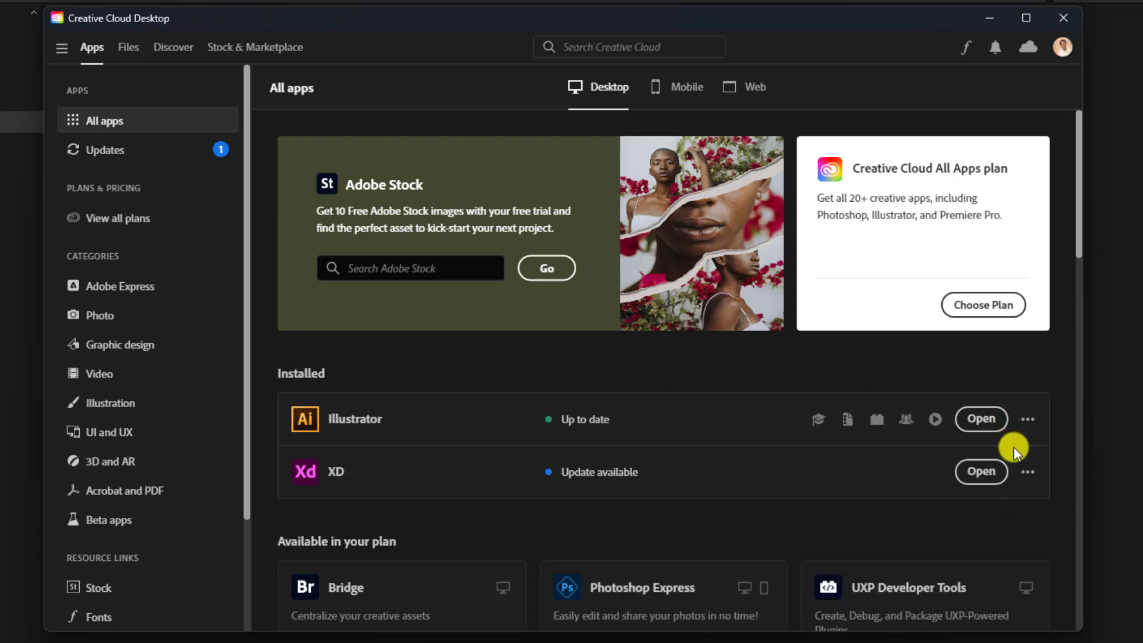
click(980, 473)
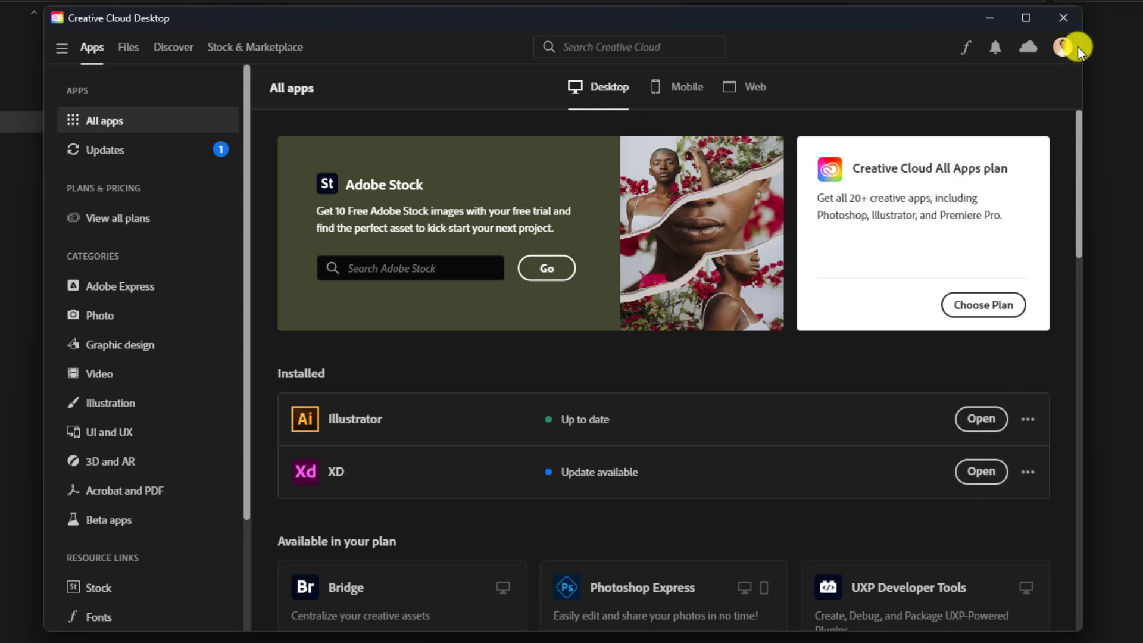
click(1064, 18)
key(super)
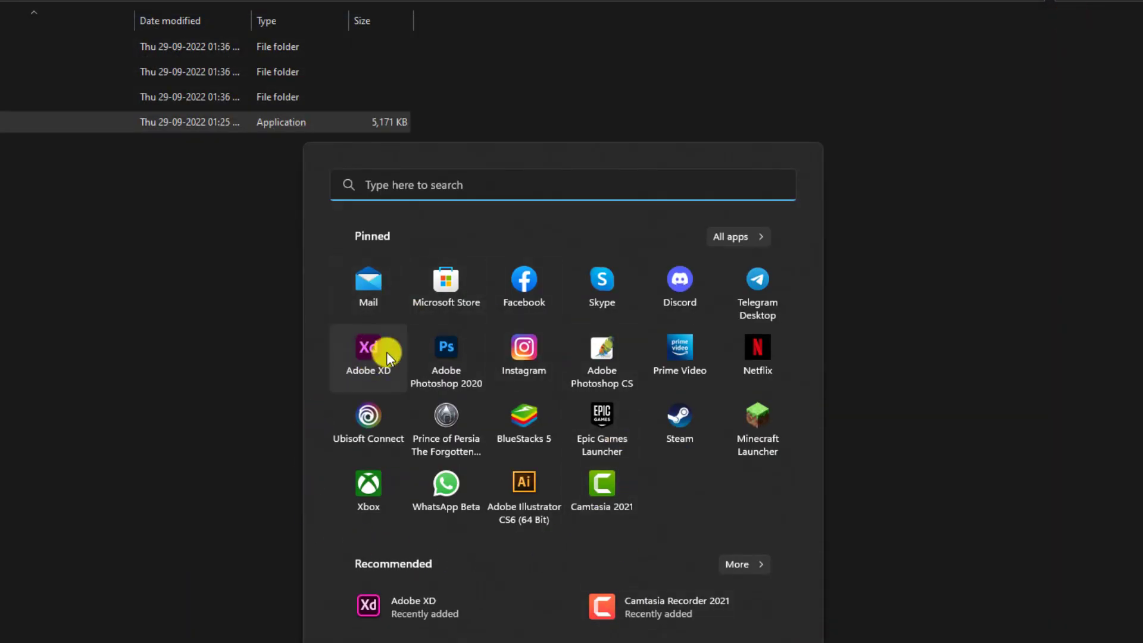
click(365, 357)
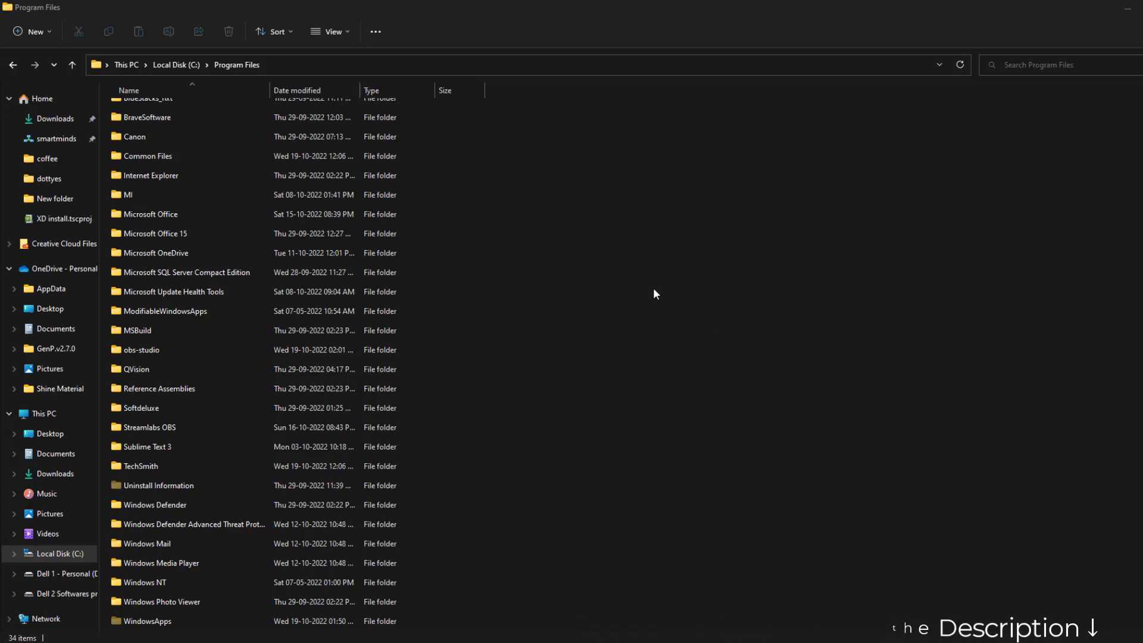
Open the Program Files folder from the root of Local Disk (C:)
scroll(549, 348, up, 2)
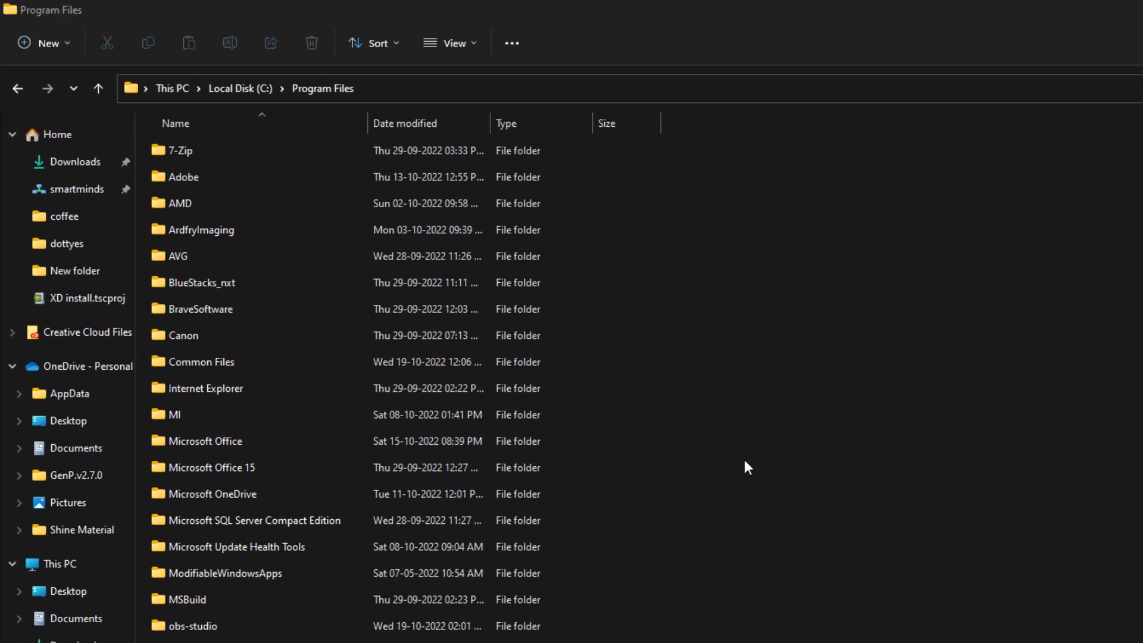
key(alt+Up)
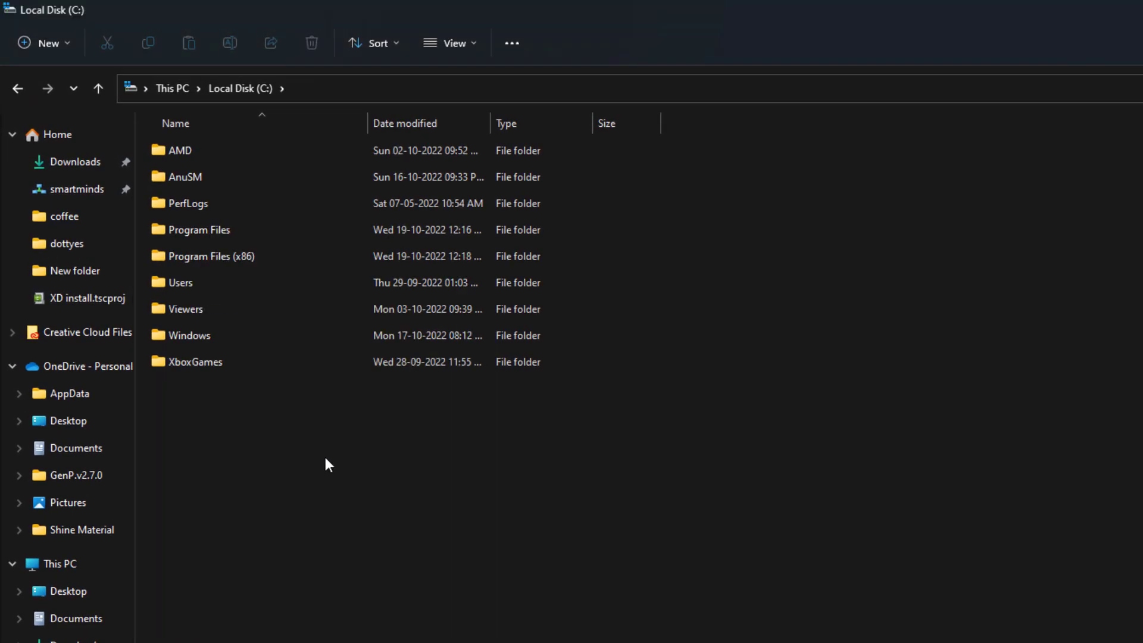
double_click(222, 232)
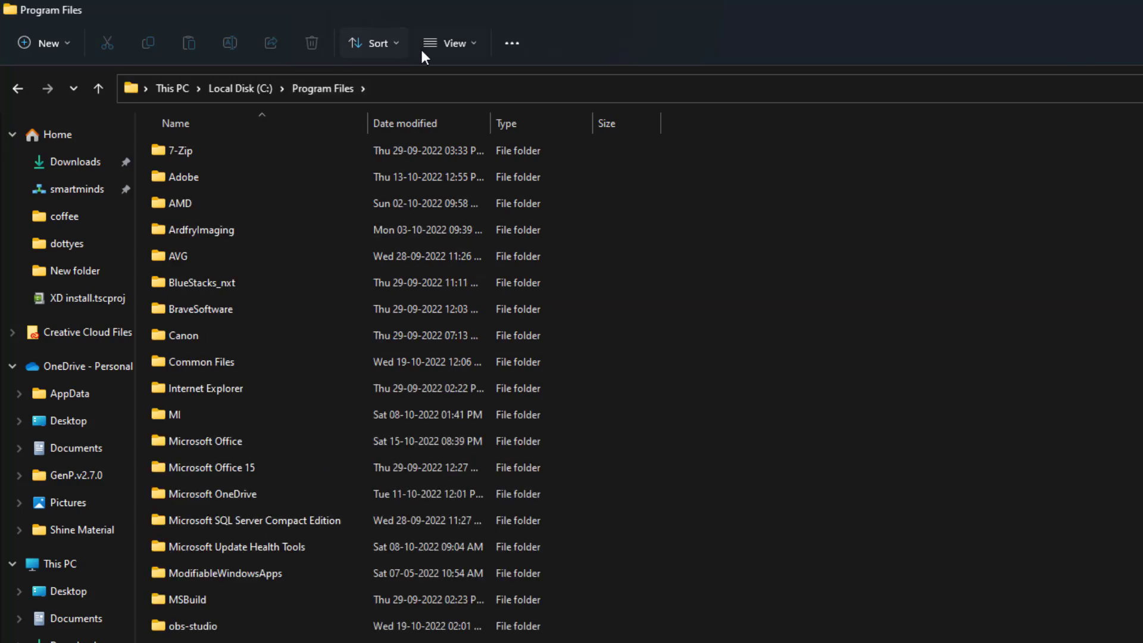
Set File Explorer to show hidden items in the Program Files folder
click(441, 44)
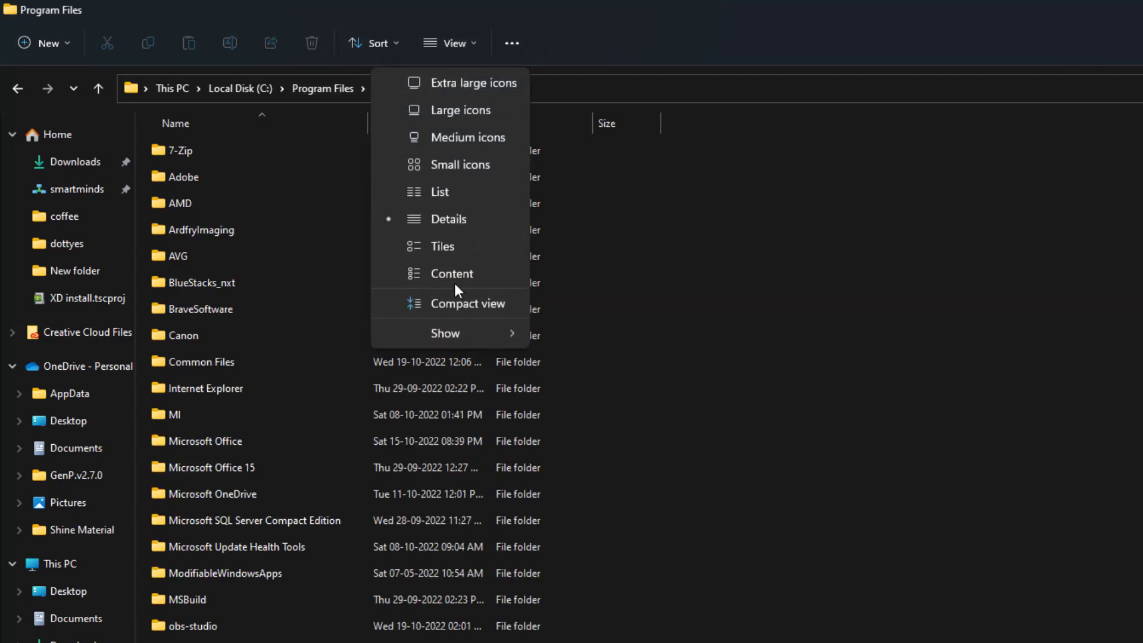
mouse_move(458, 326)
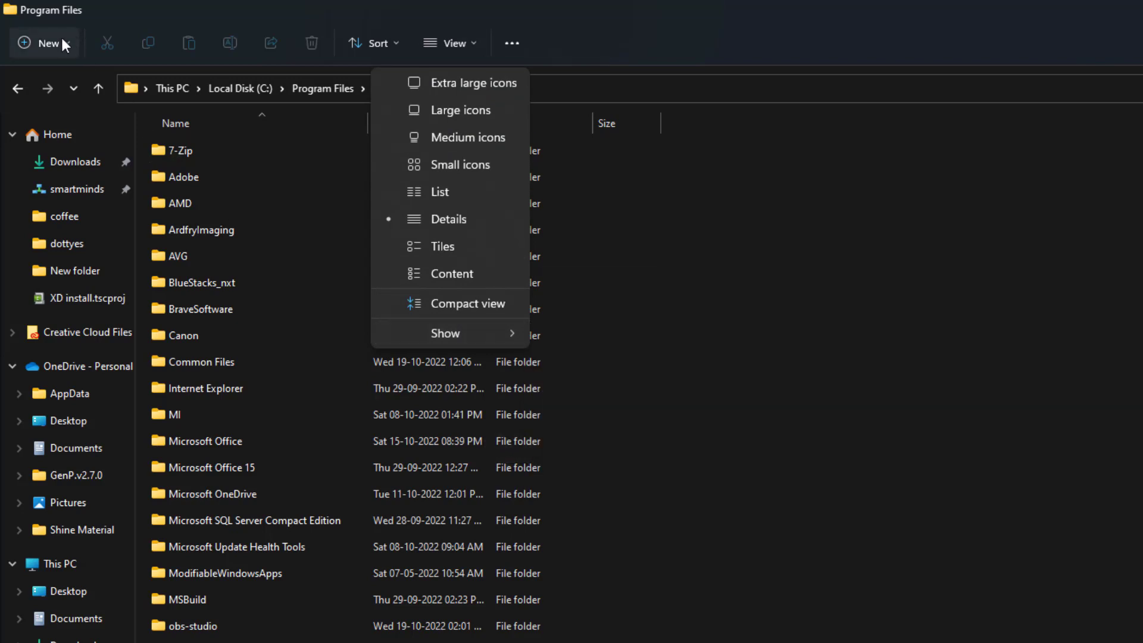
mouse_move(493, 332)
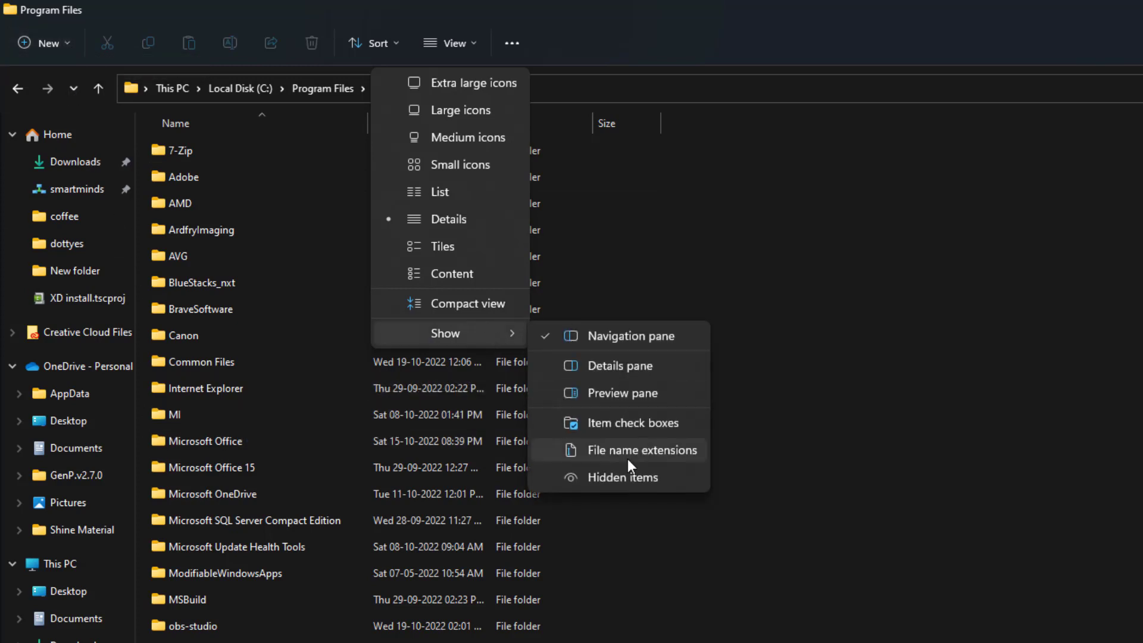
click(608, 472)
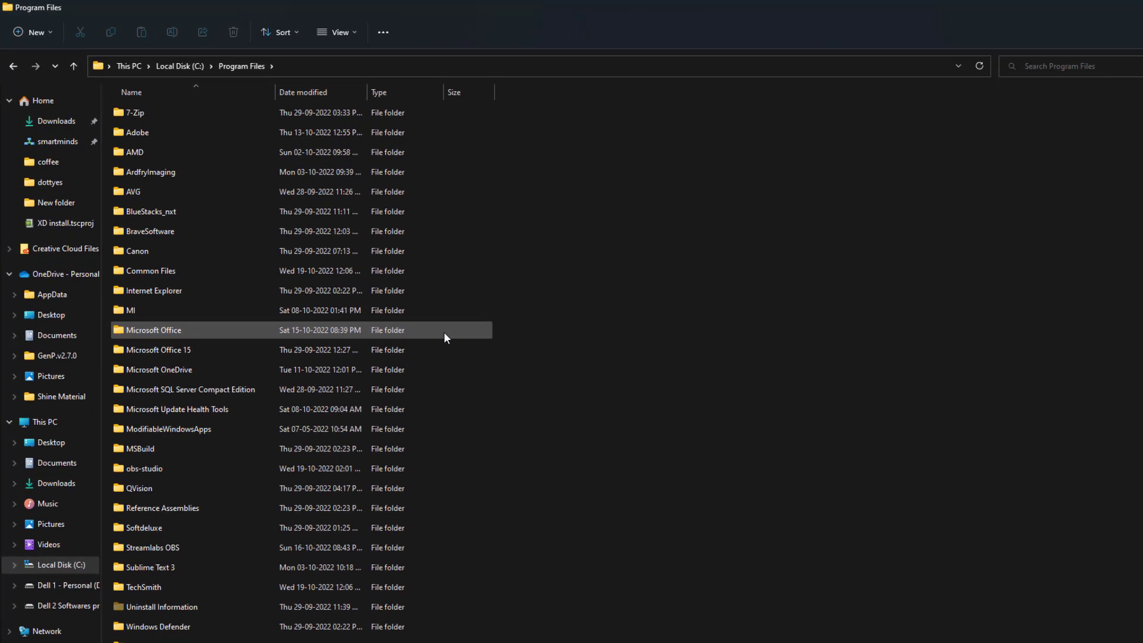
Open the advanced security settings of the WindowsApps folder in Program Files
scroll(357, 479, down, 2)
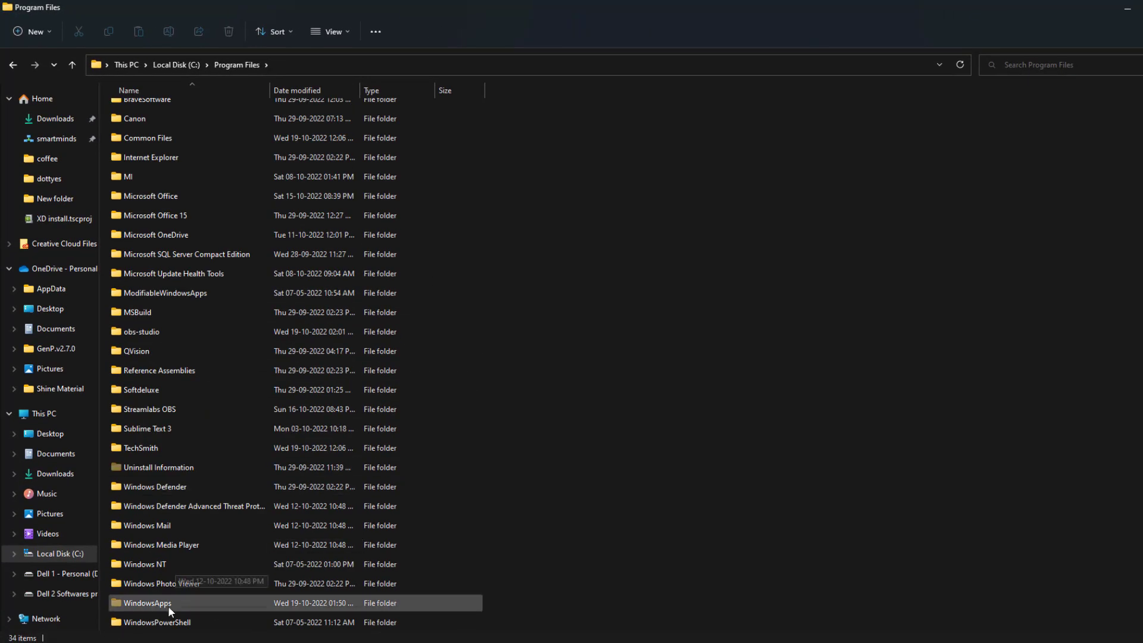
click(196, 604)
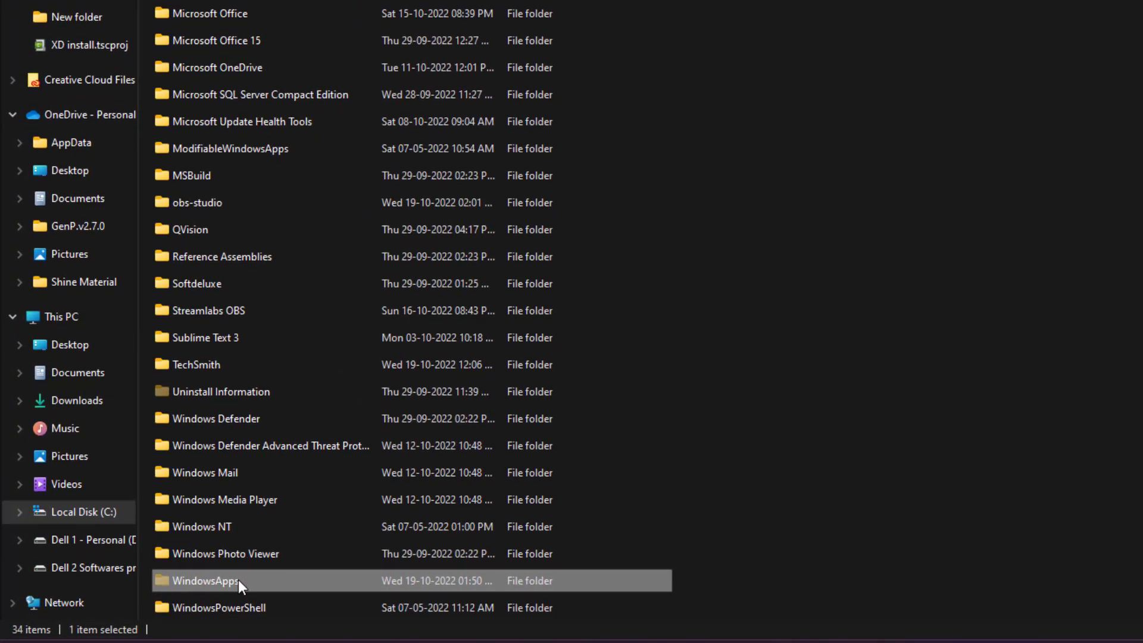
right_click(238, 580)
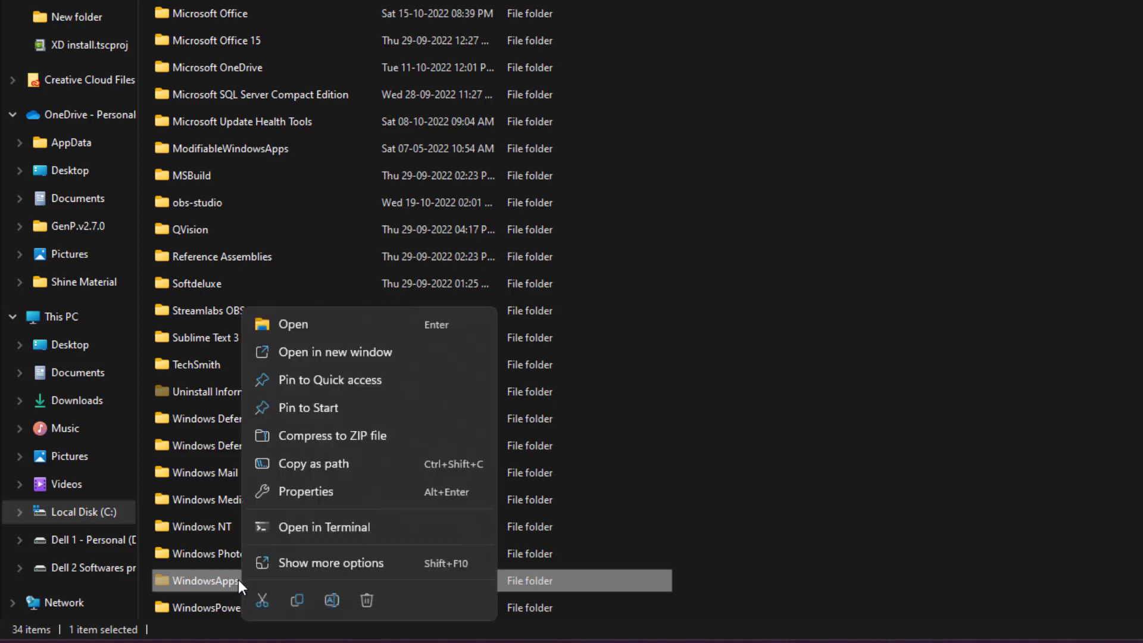
click(355, 491)
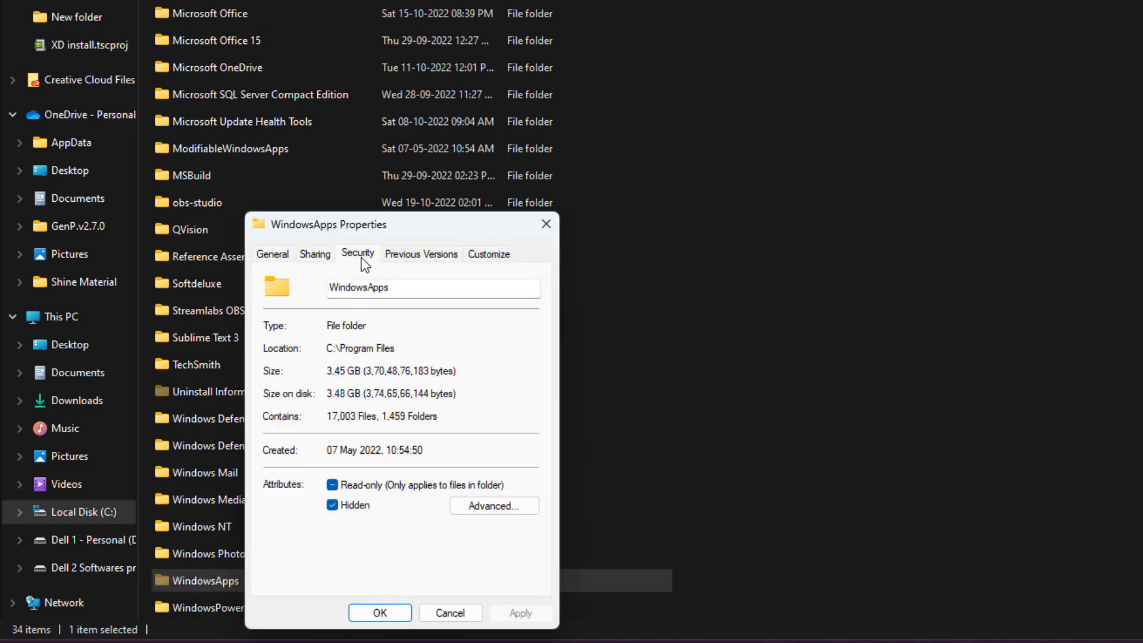
click(360, 255)
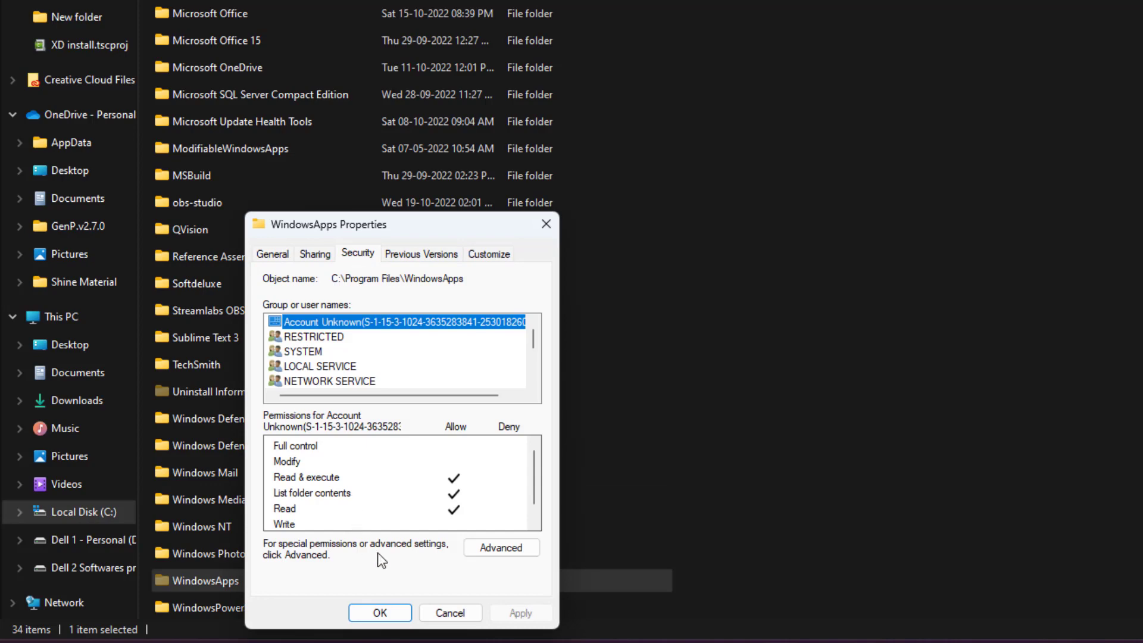
click(491, 554)
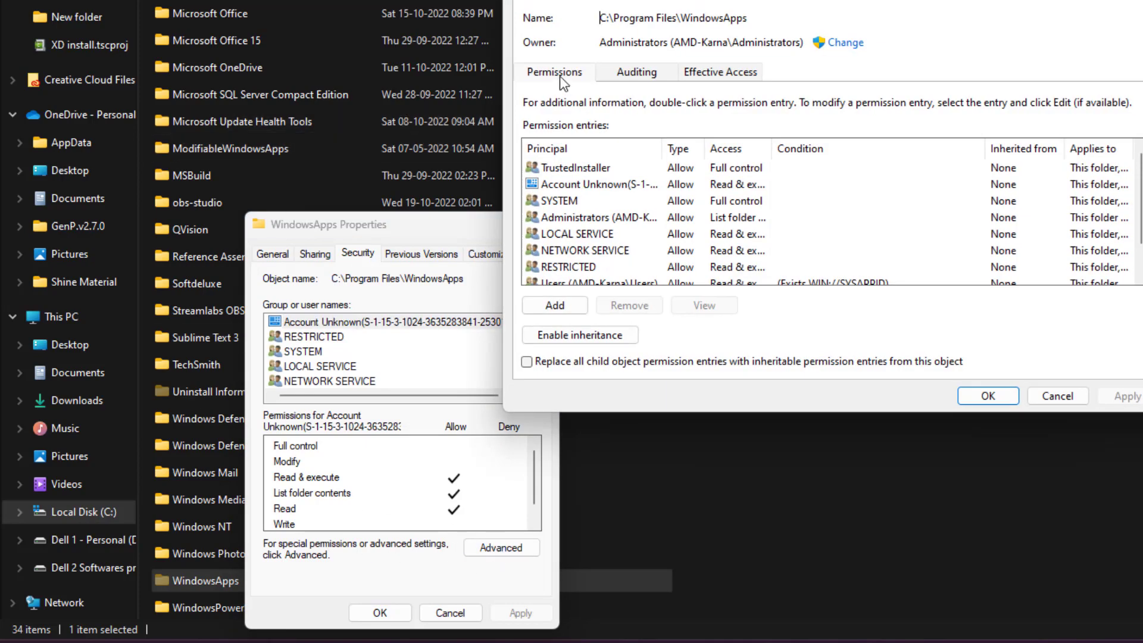
Set the owner of the WindowsApps folder to the Administrators group found through the advanced user search, and close the folder's properties
drag(598, 42, 811, 44)
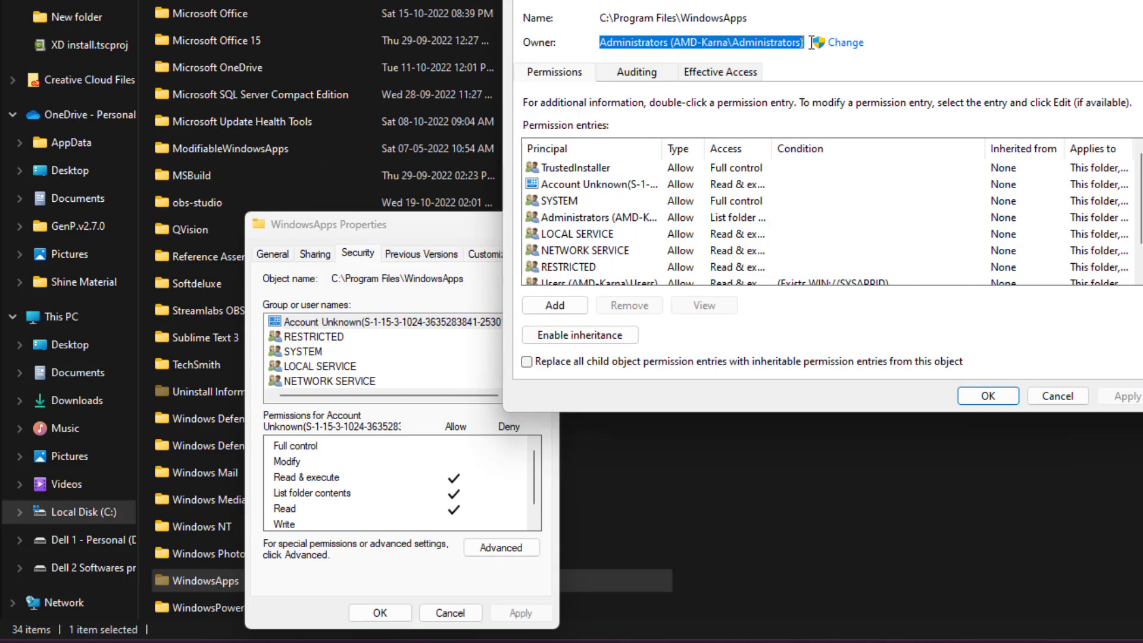
click(843, 43)
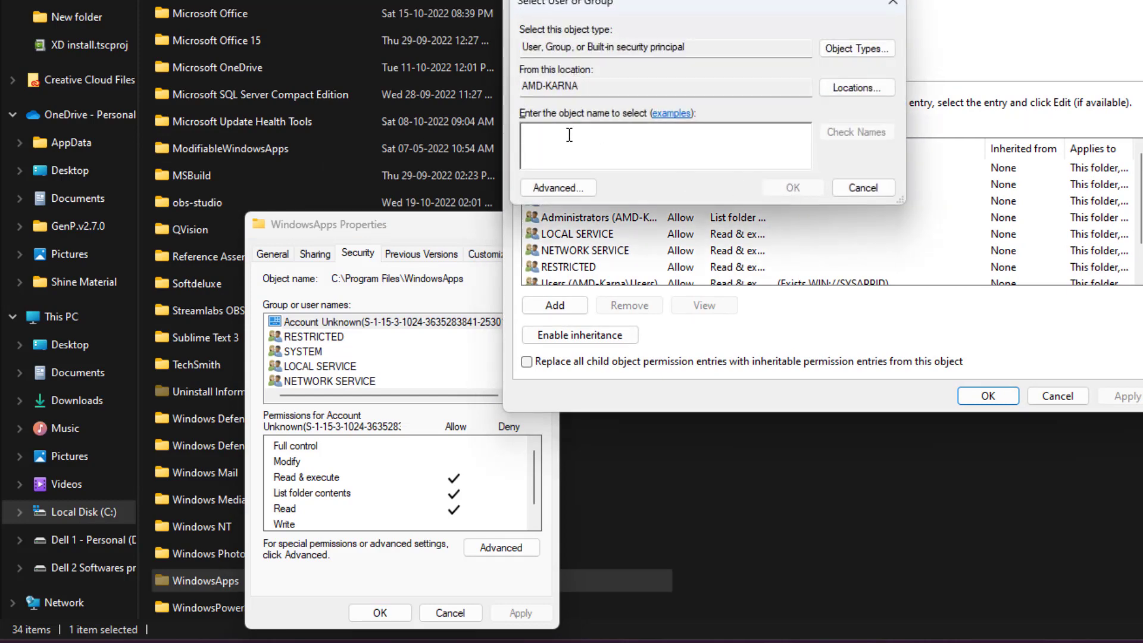
click(551, 188)
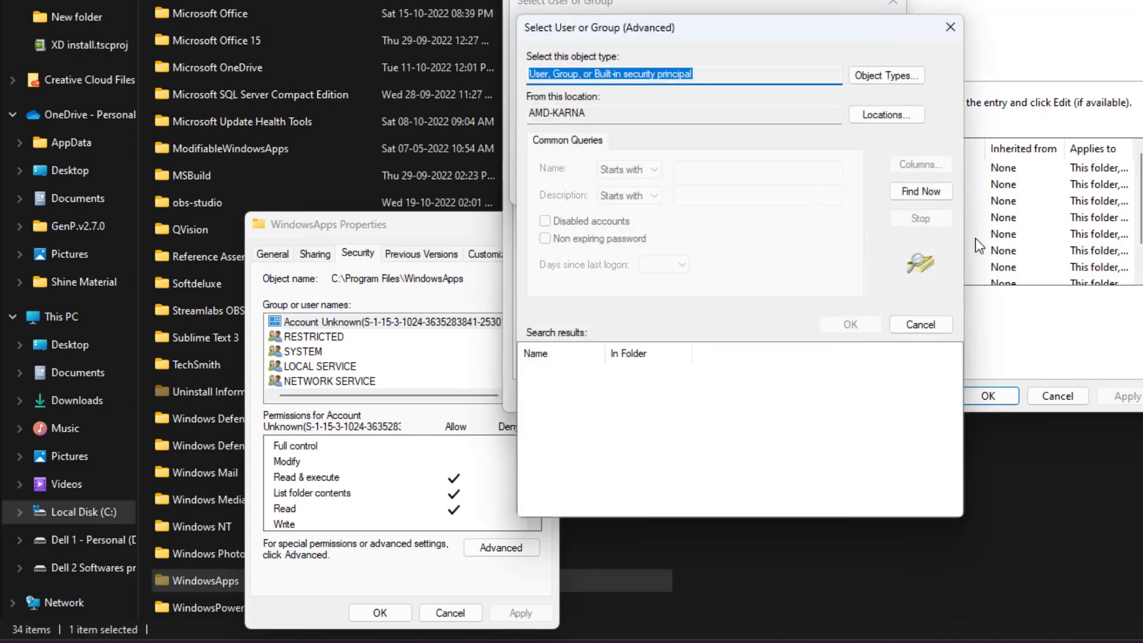
click(920, 192)
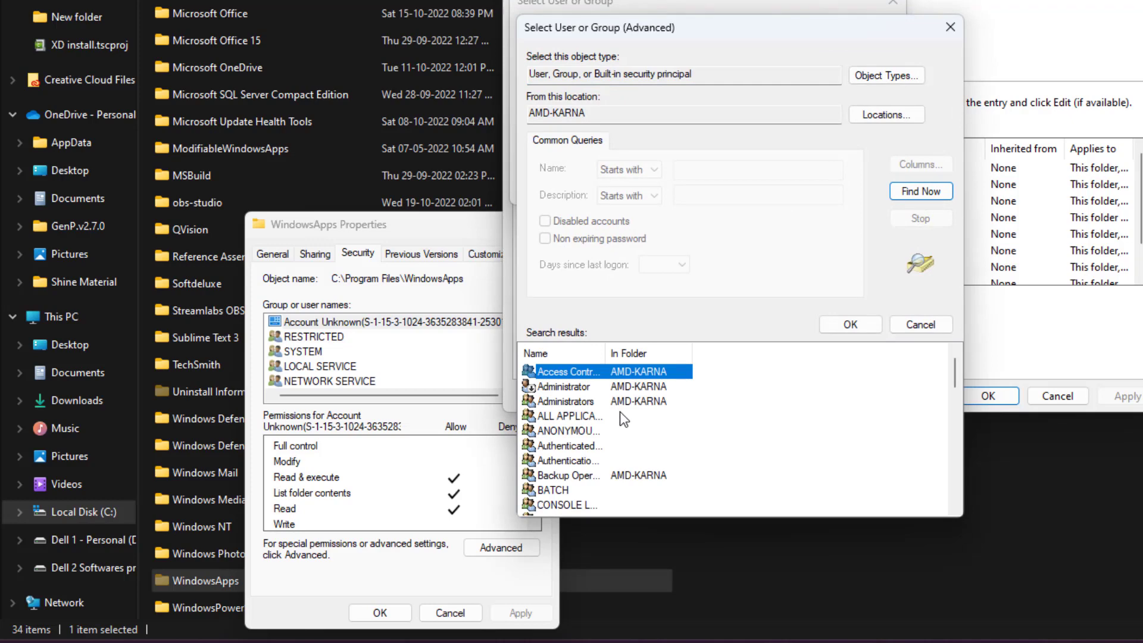
click(553, 403)
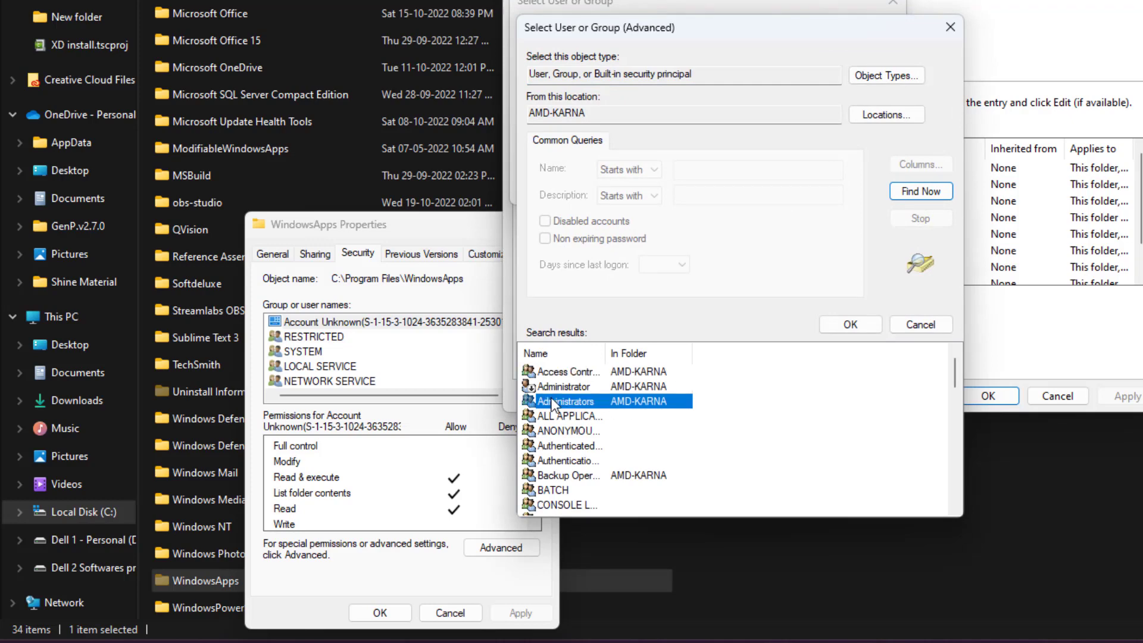
click(865, 325)
click(792, 188)
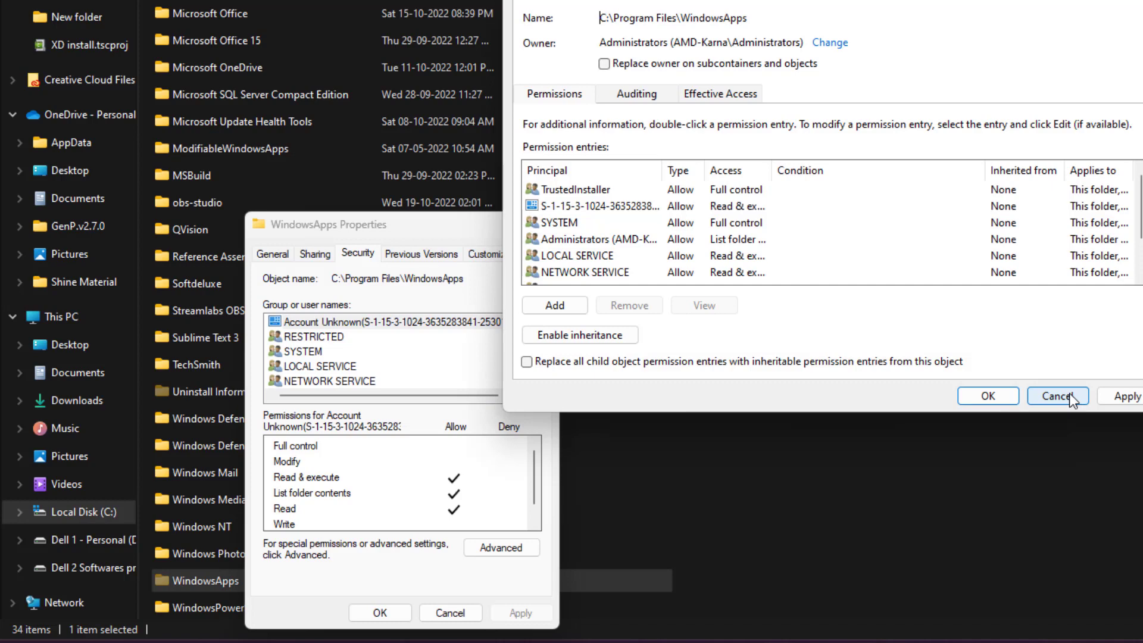
click(1004, 395)
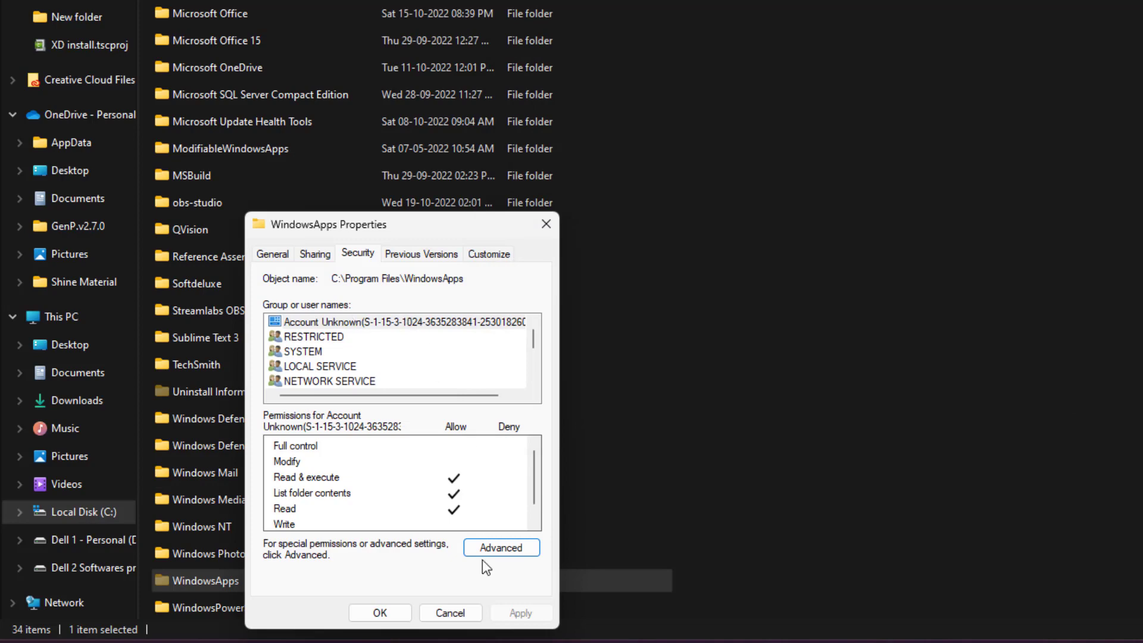
click(380, 612)
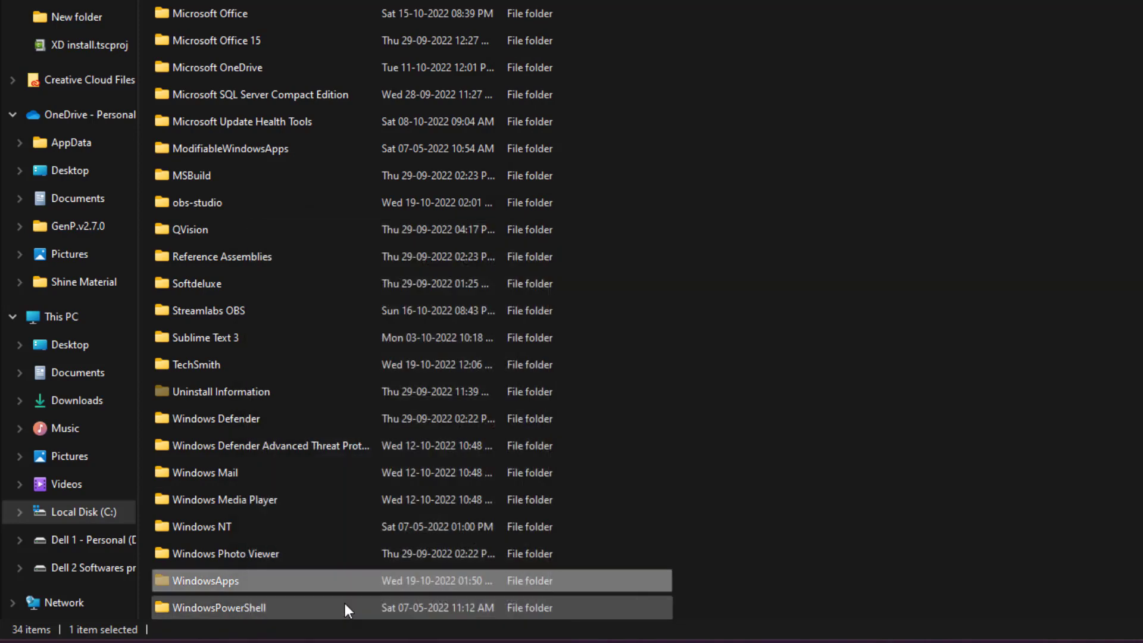
Open the WindowsApps folder and the Adobe.XD_54.1.12.1_x64__pc75e8sa7ep4e folder inside it
double_click(229, 583)
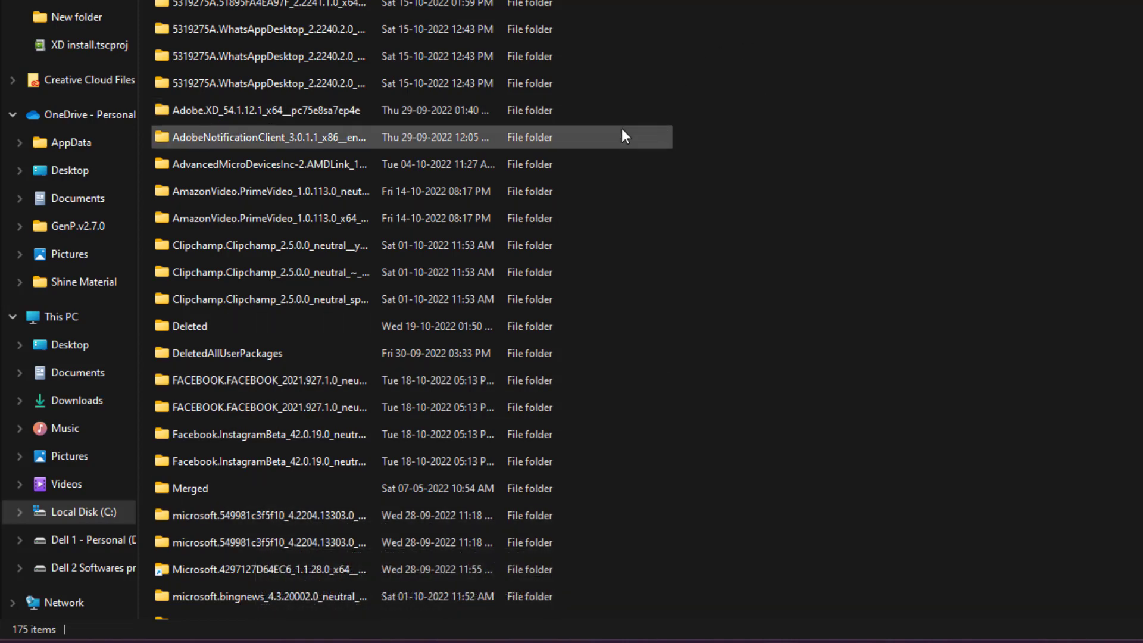
key(super)
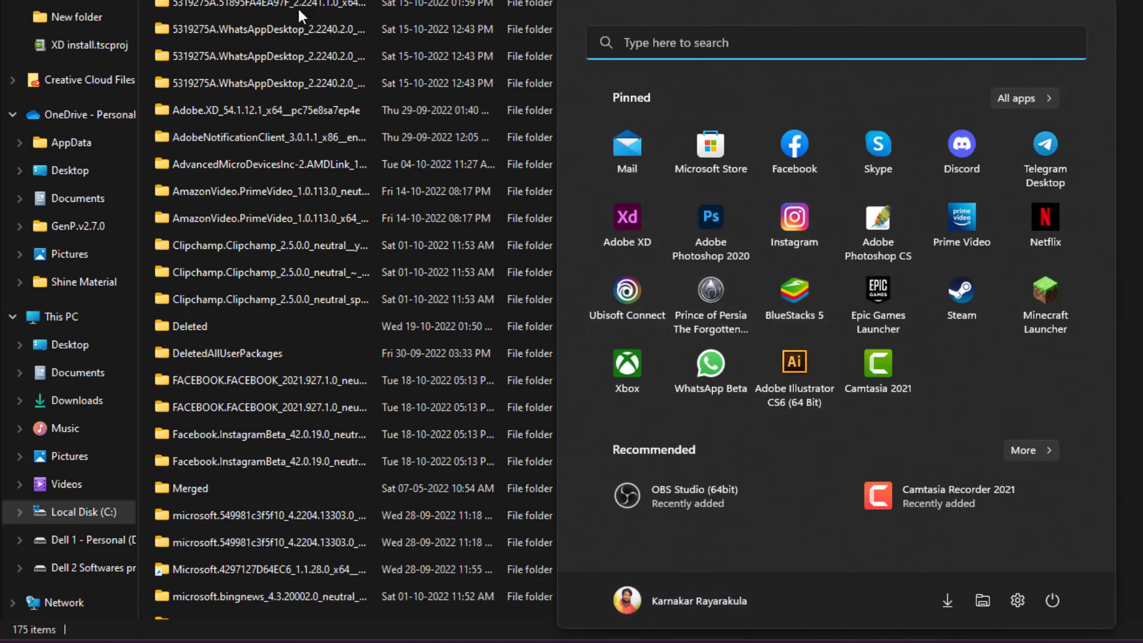
key(Escape)
scroll(528, 63, down, 5)
scroll(334, 300, up, 5)
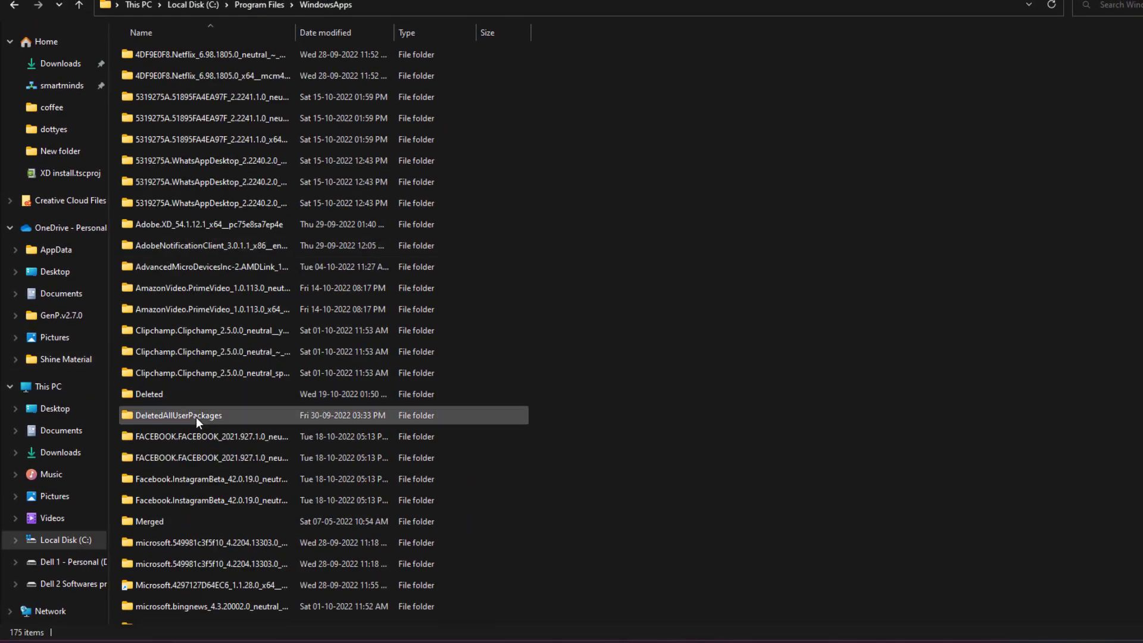
click(167, 229)
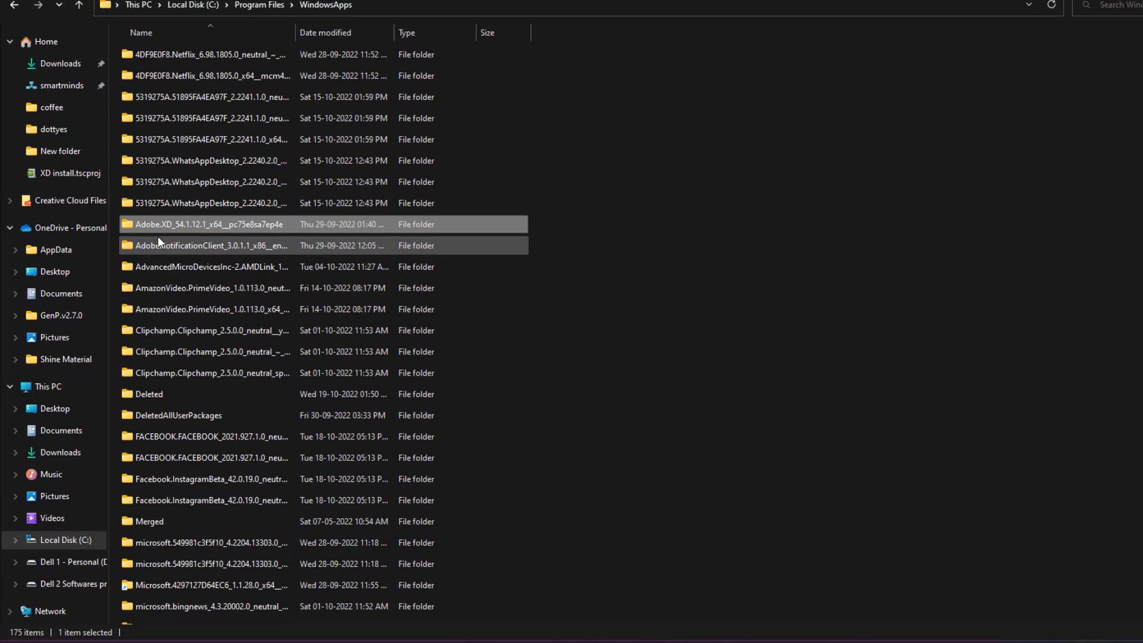
double_click(175, 226)
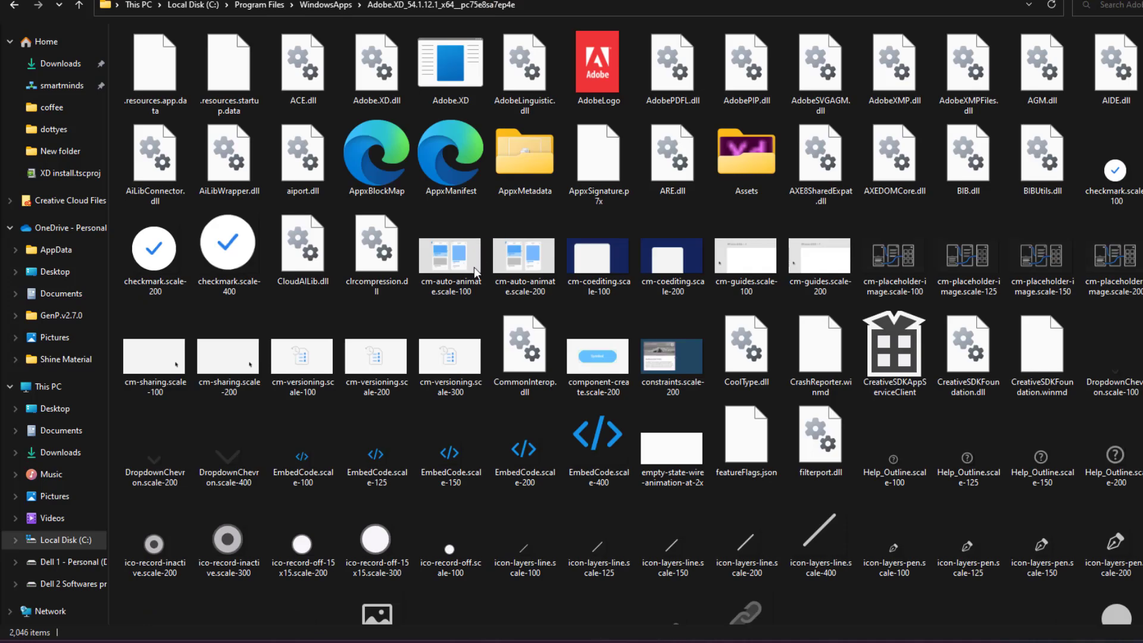
Show the Adobe XD folder's contents in Details view and select the XD application file
scroll(475, 280, down, 3)
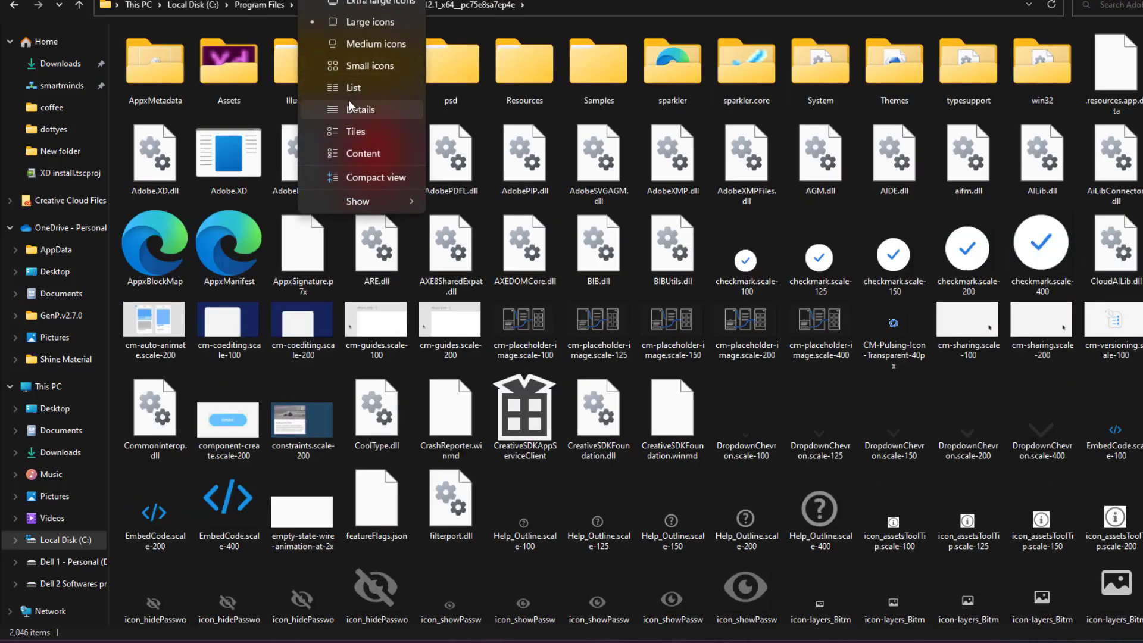
click(349, 107)
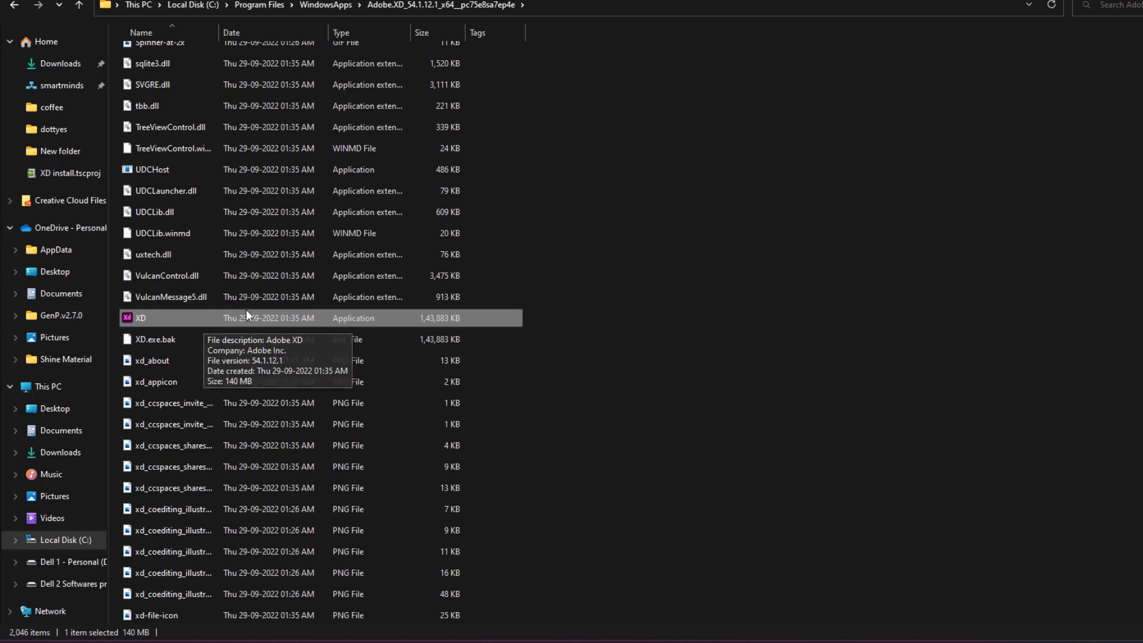
Copy the full path of the Adobe XD installation folder and close the File Explorer window
click(493, 6)
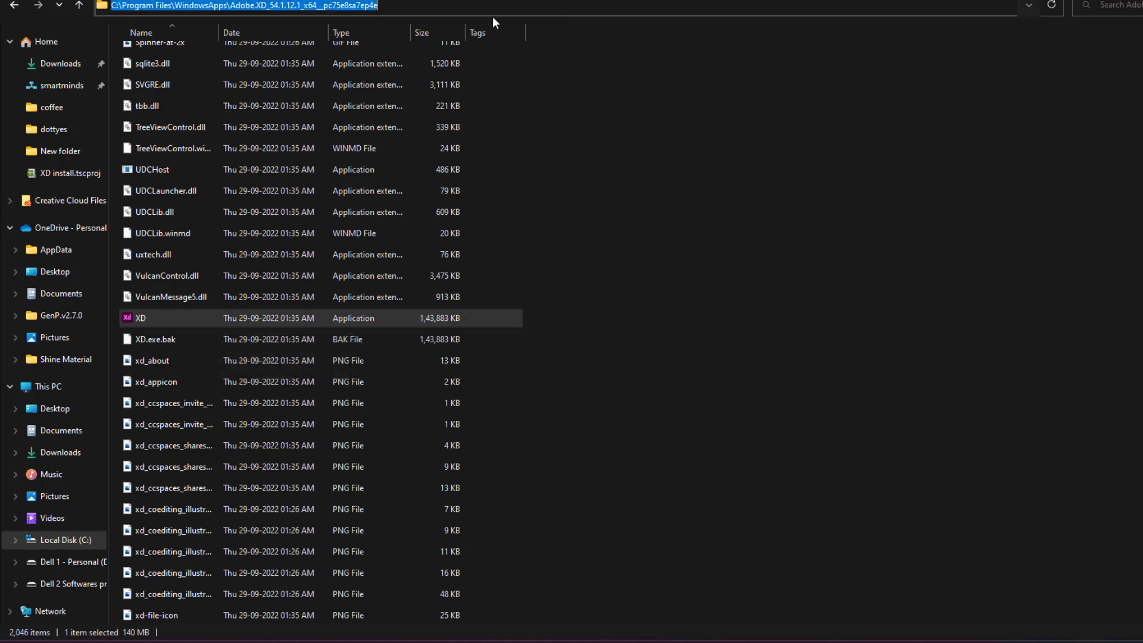
right_click(320, 6)
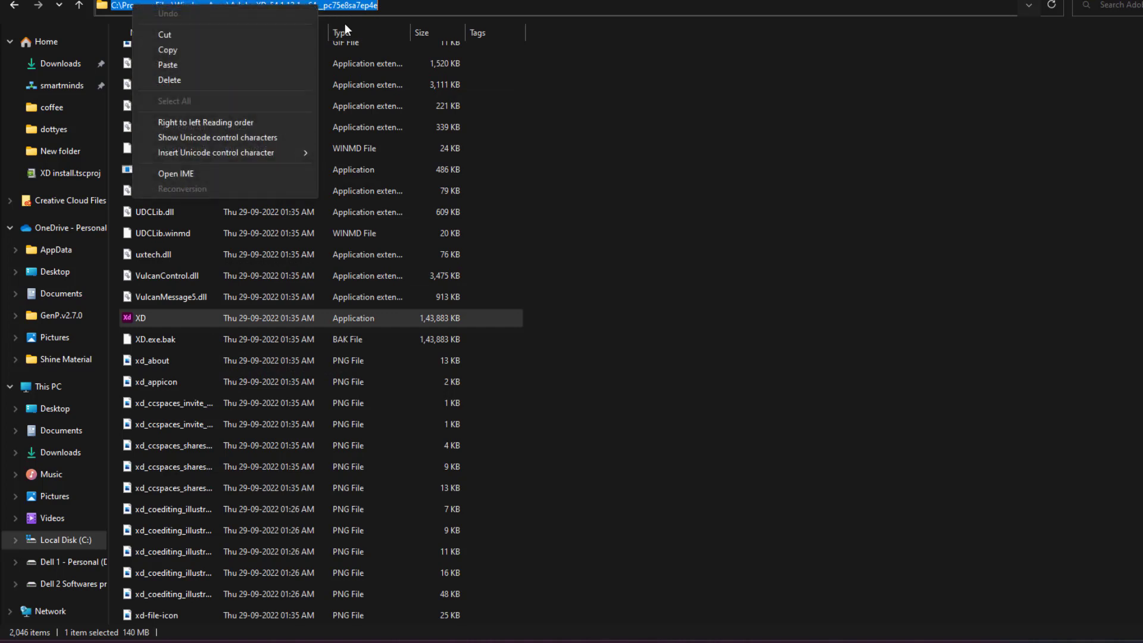
click(168, 50)
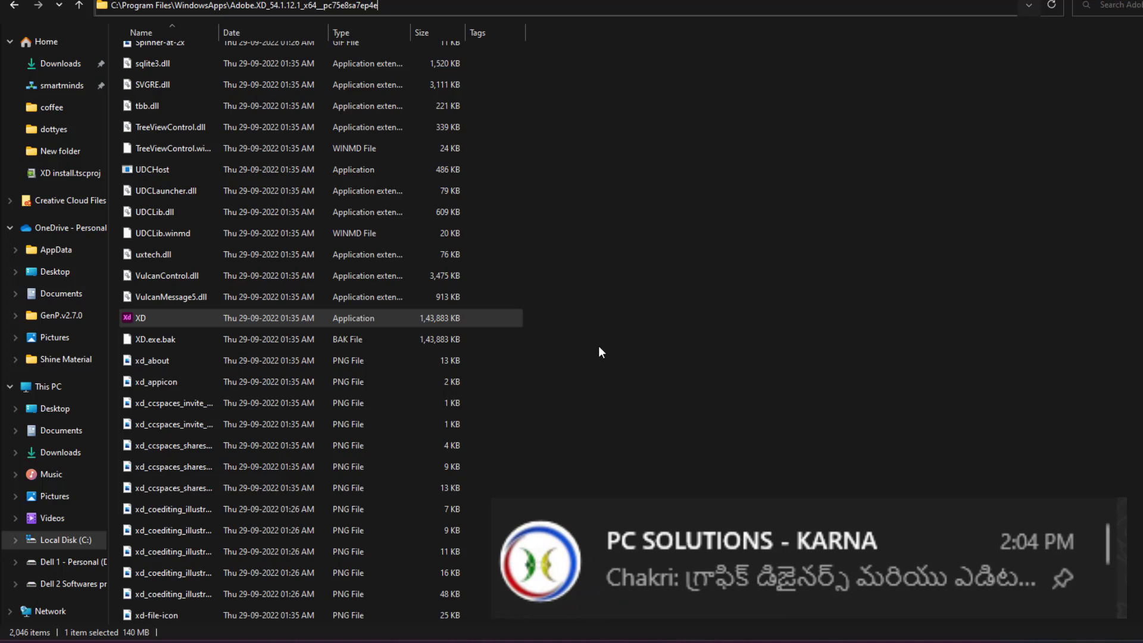
key(alt+F4)
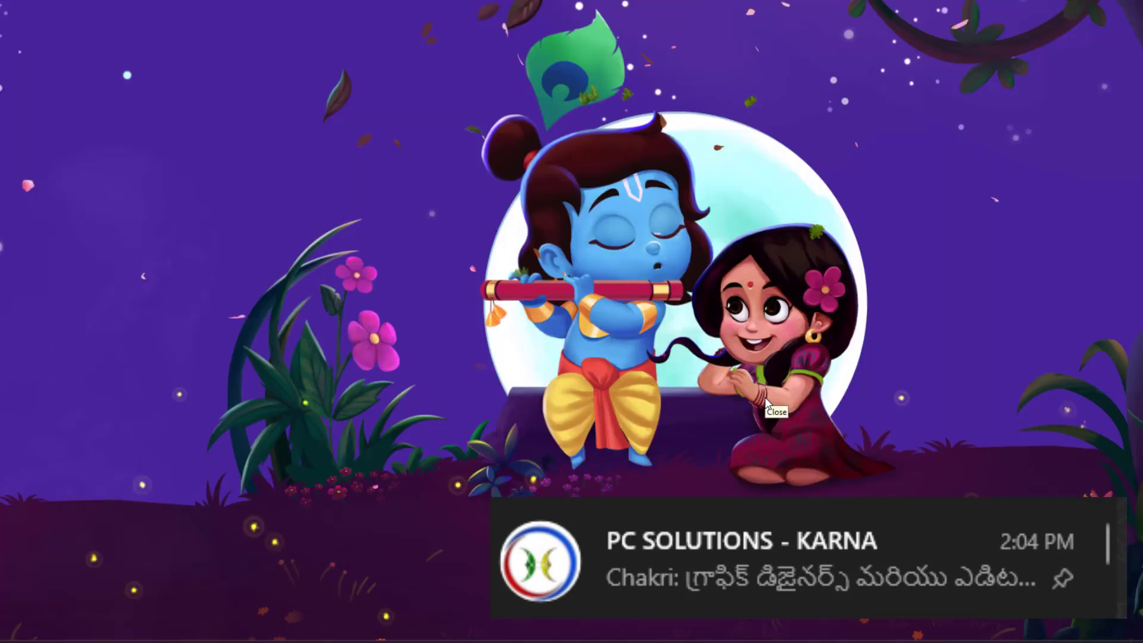